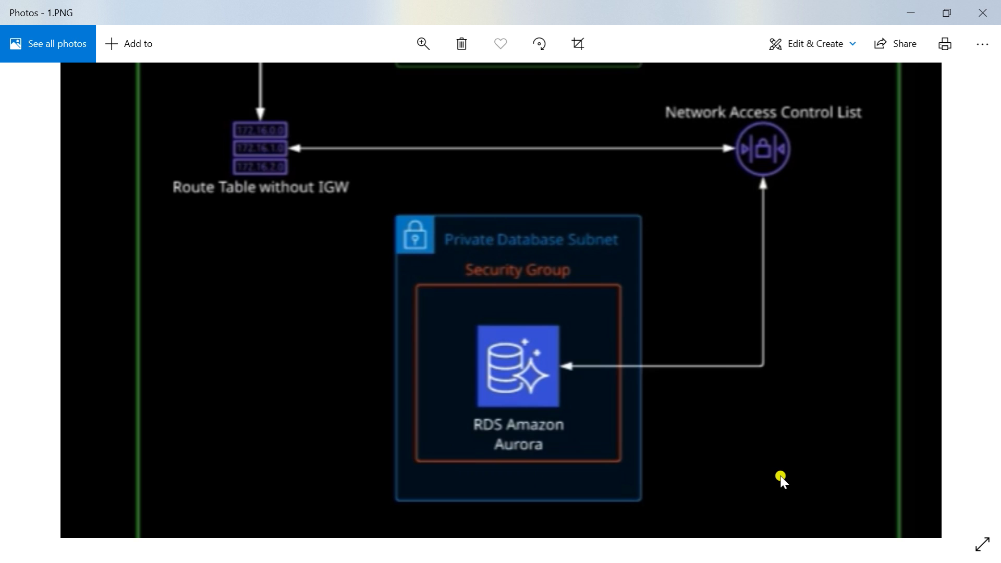
# Step: Examine the private database subnet in the RDS Aurora architecture diagram, and fit the whole diagram in view
pyautogui.moveTo(780, 477); pyautogui.dragTo(771, 336)
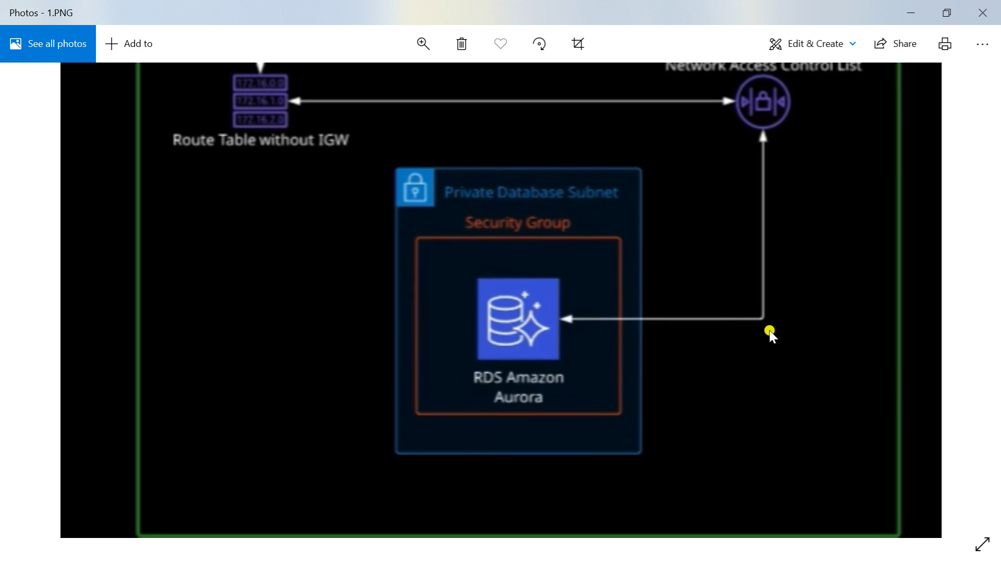
pyautogui.doubleClick(770, 333)
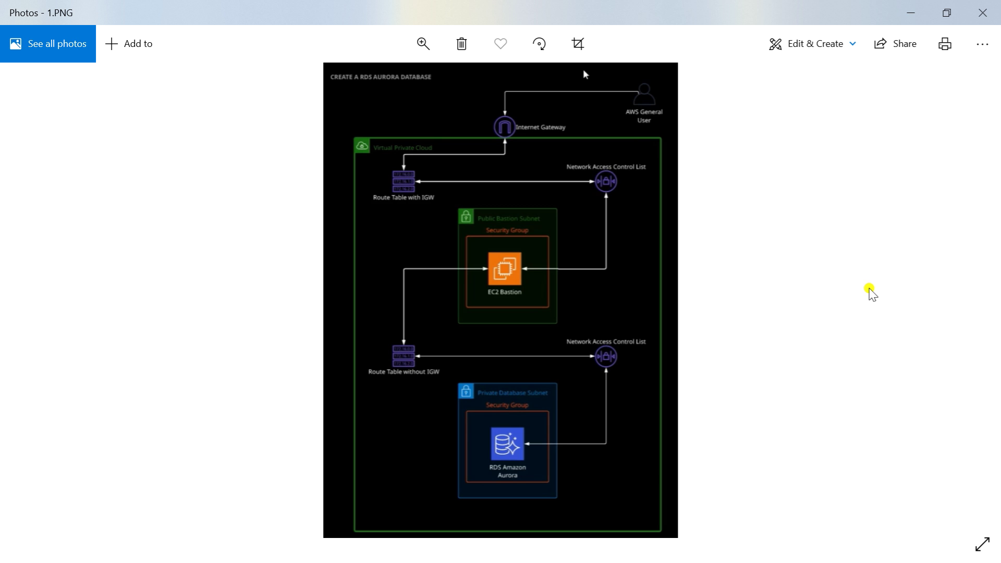
# Step: Switch to the AWS Management Console in the browser and open the VPC service by searching for "vpc"
pyautogui.hotkey('alt', 'Tab')
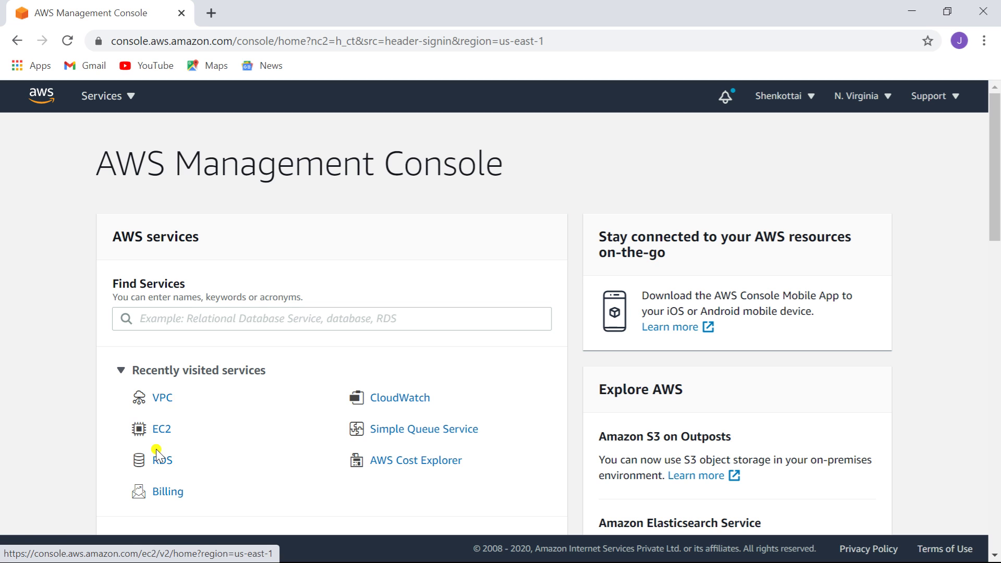
pyautogui.click(204, 317)
pyautogui.click(273, 237)
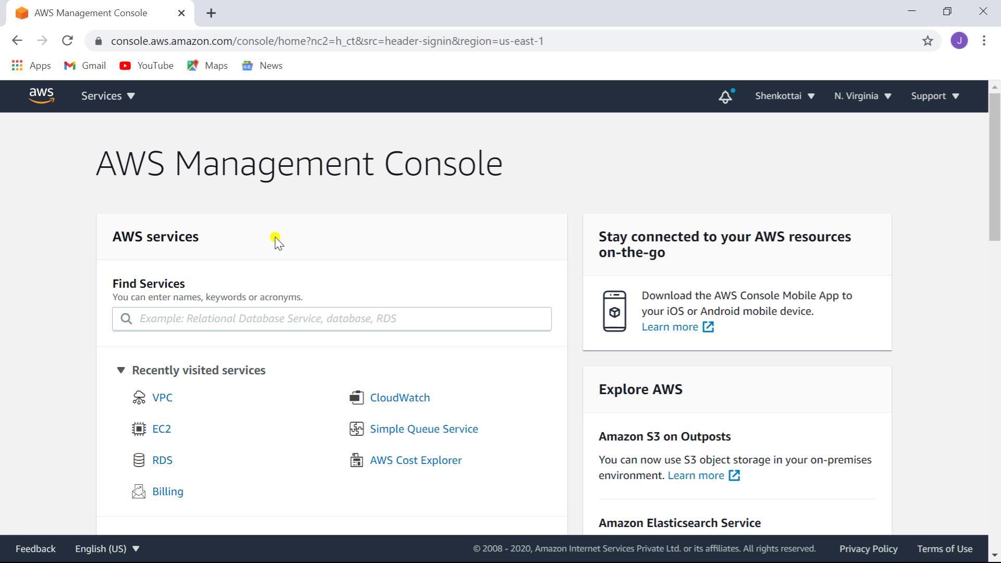
pyautogui.click(190, 318)
pyautogui.write('vpc')
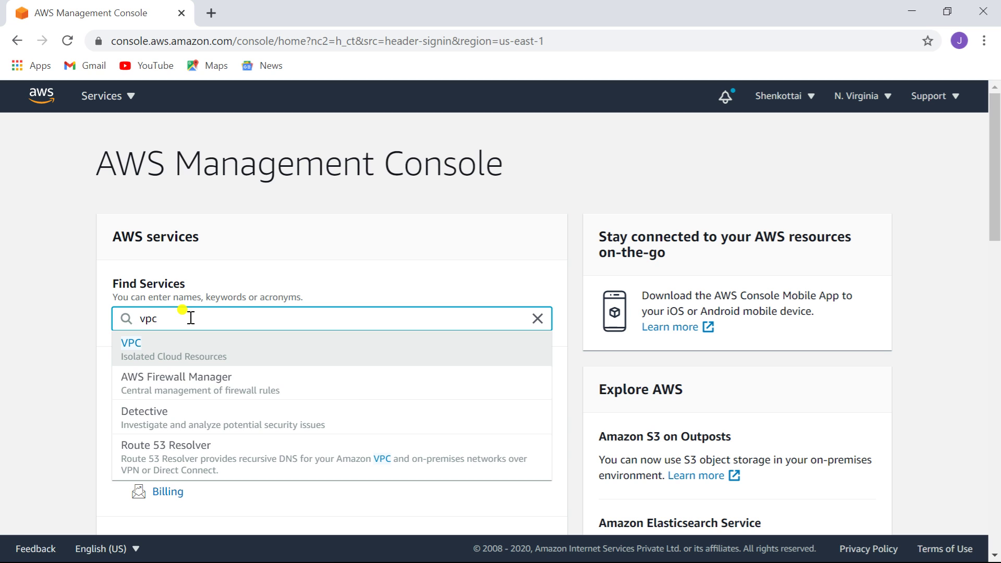
pyautogui.press('Return')
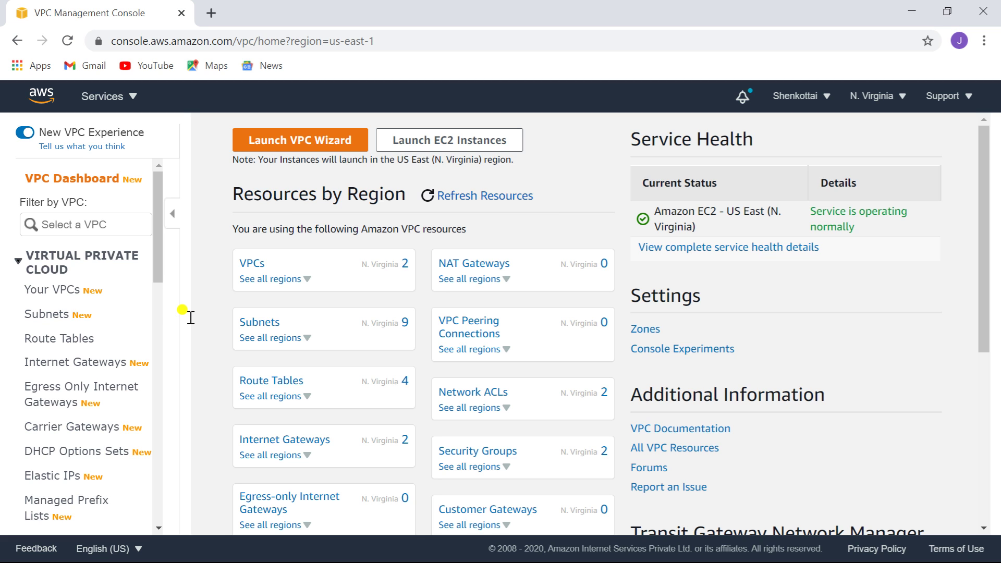
# Step: Review the region's existing VPCs, subnets, internet gateways and route tables in their respective lists
pyautogui.click(56, 288)
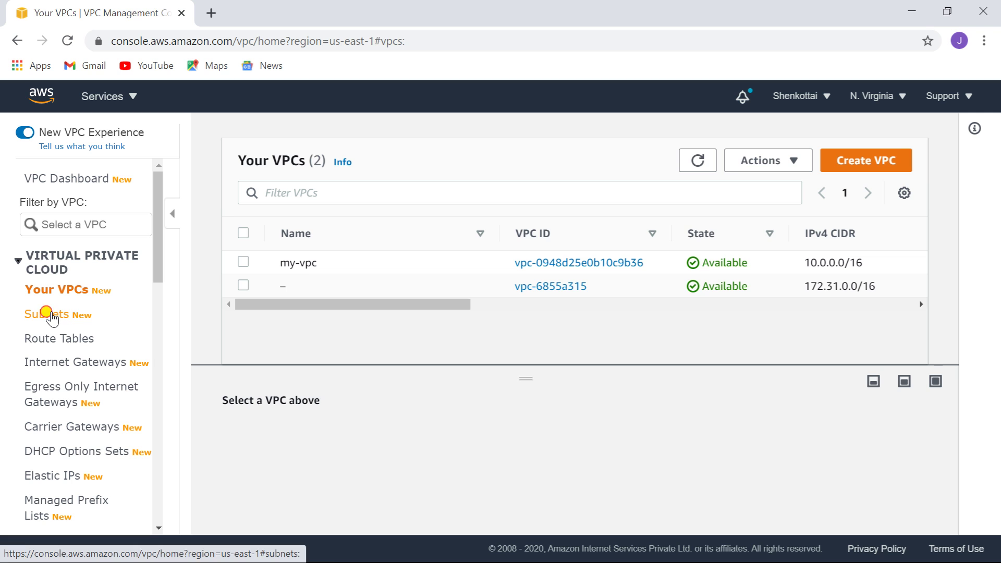
pyautogui.click(50, 314)
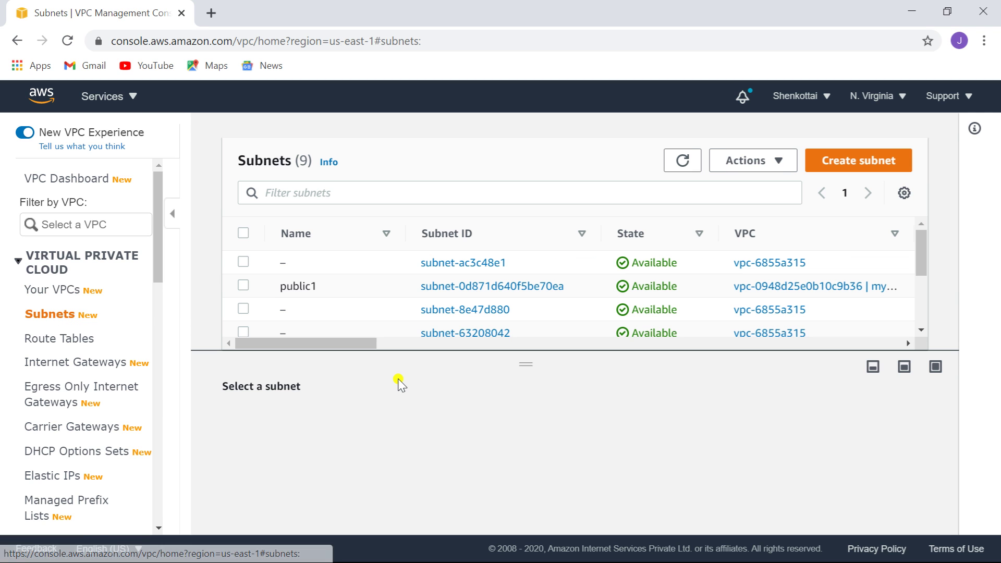
pyautogui.moveTo(537, 362); pyautogui.dragTo(528, 487)
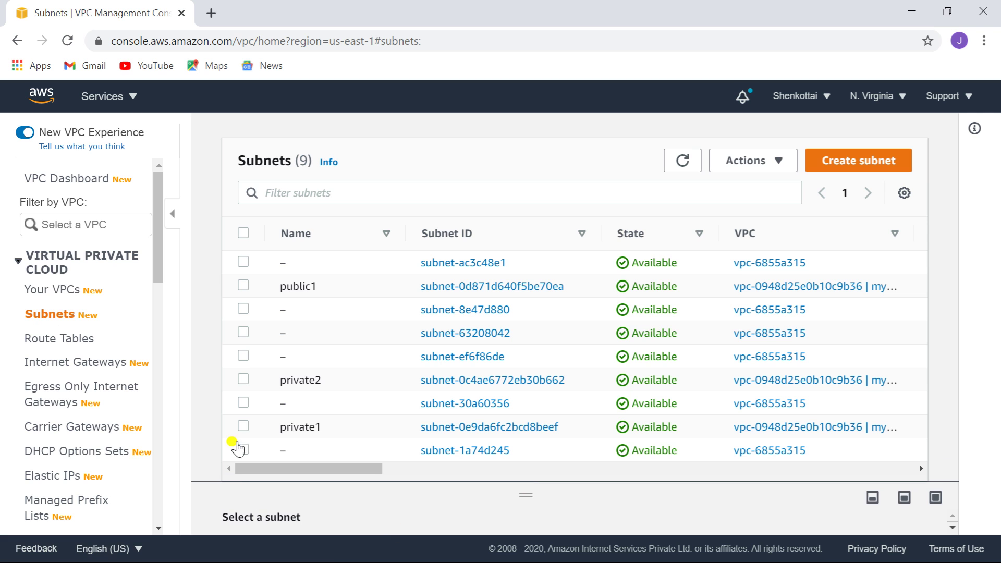
pyautogui.moveTo(301, 454)
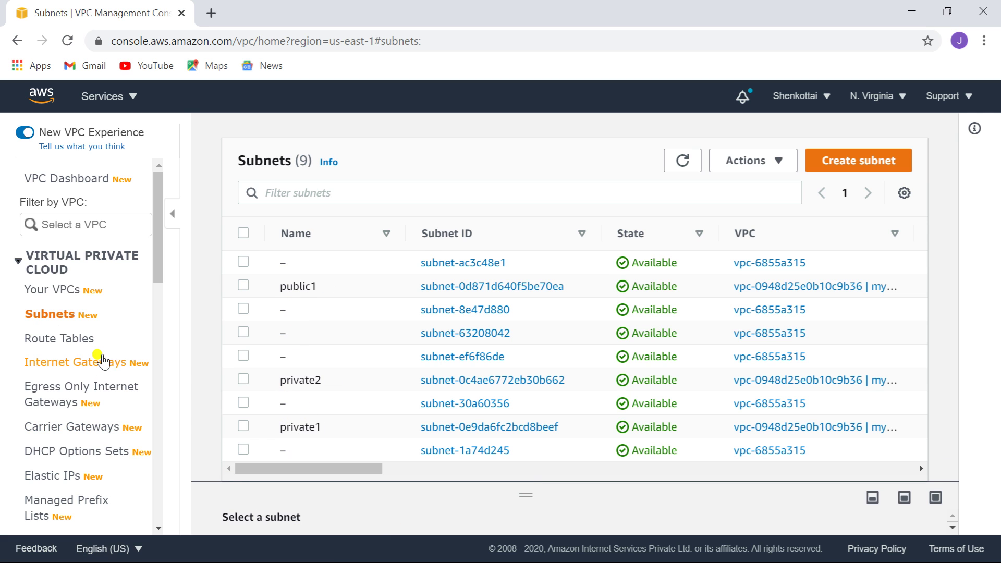
pyautogui.click(55, 366)
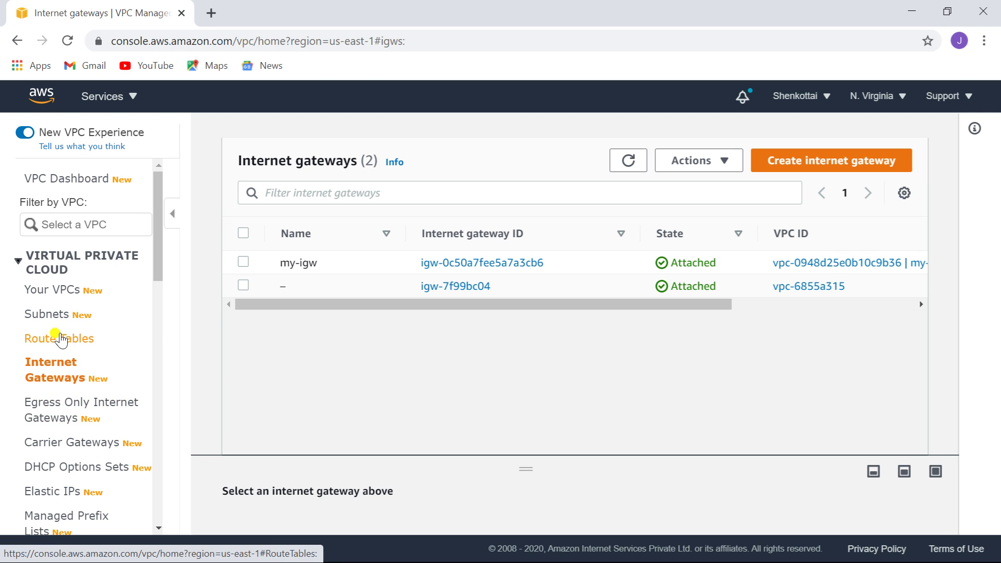
pyautogui.click(59, 338)
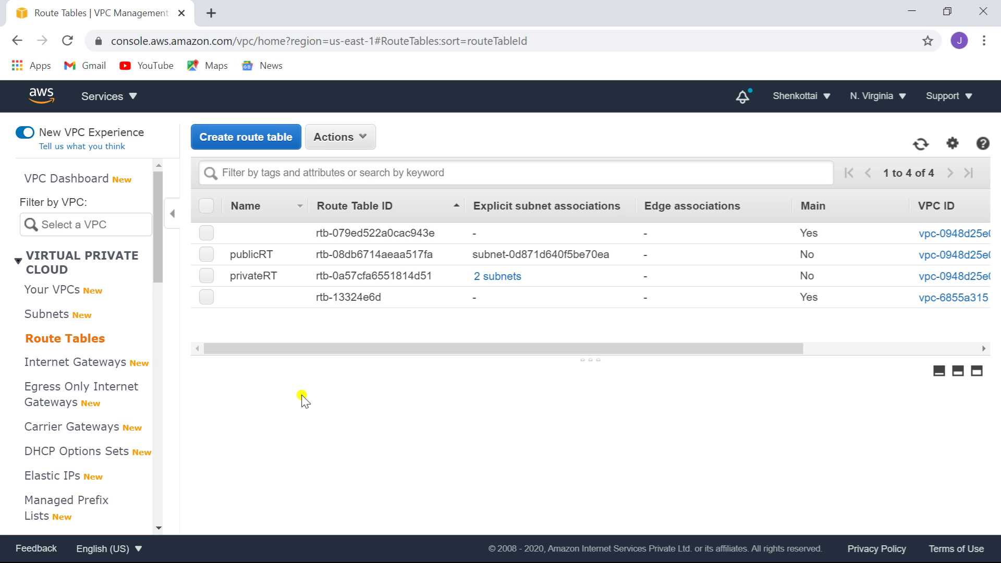
# Step: Open the security groups list and show the inbound rules of the default group in vpc-0948d25e0b10c9b36
pyautogui.moveTo(158, 255); pyautogui.dragTo(155, 382)
pyautogui.click(79, 338)
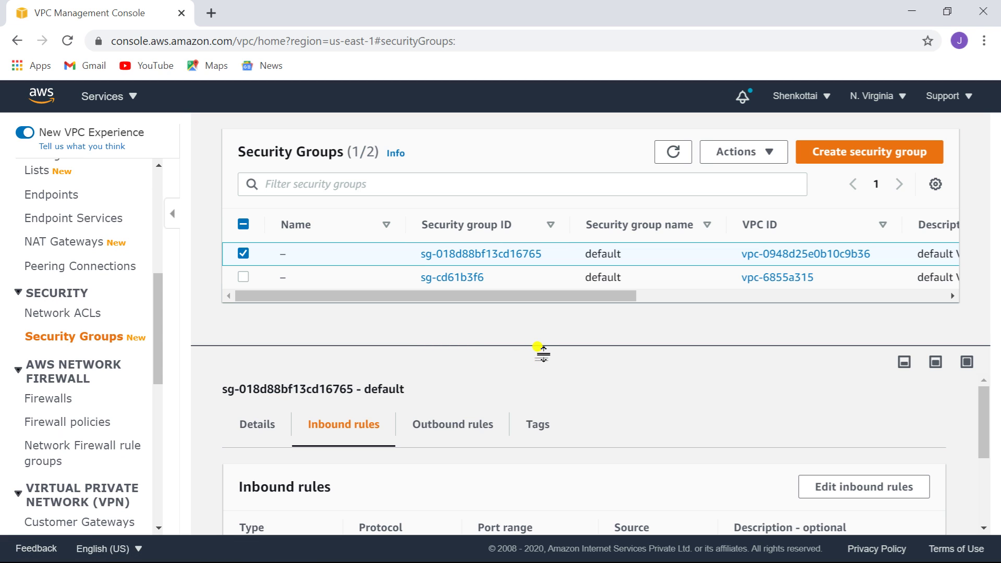
pyautogui.moveTo(537, 346); pyautogui.dragTo(535, 369)
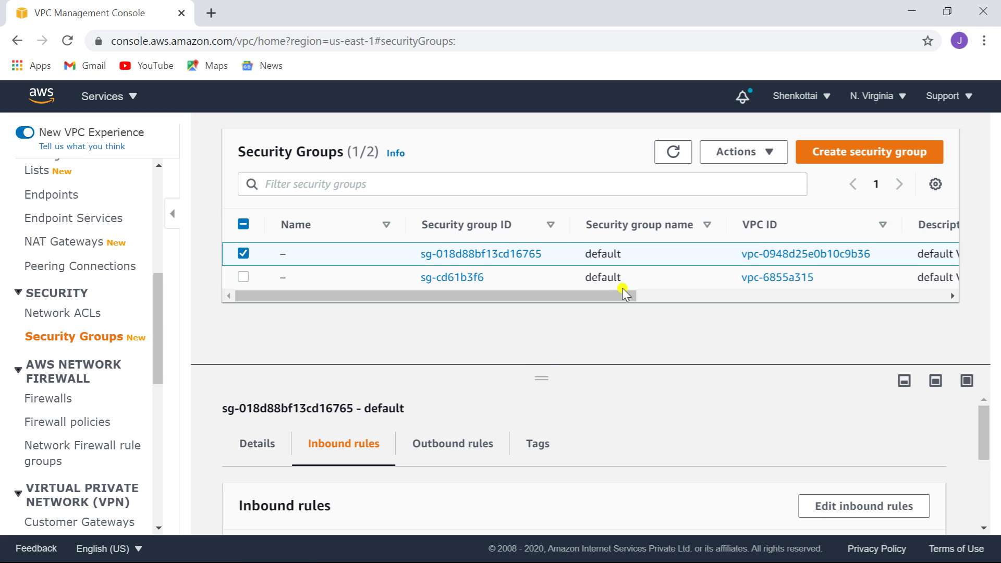
# Step: Duplicate the console tab to check my-vpc's ID in the VPC list, and return to the security groups tab
pyautogui.click(78, 7)
pyautogui.rightClick(77, 10)
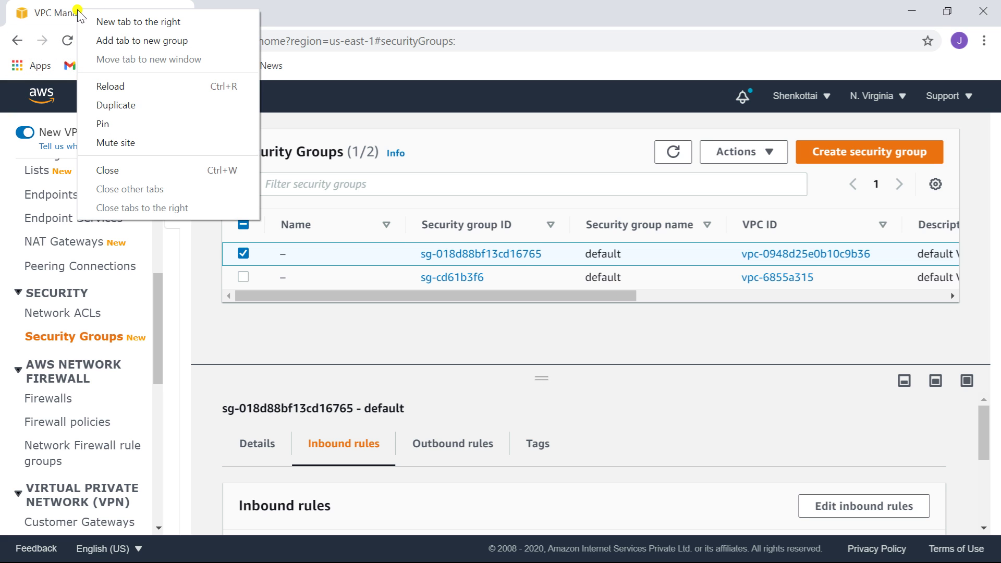
pyautogui.click(111, 106)
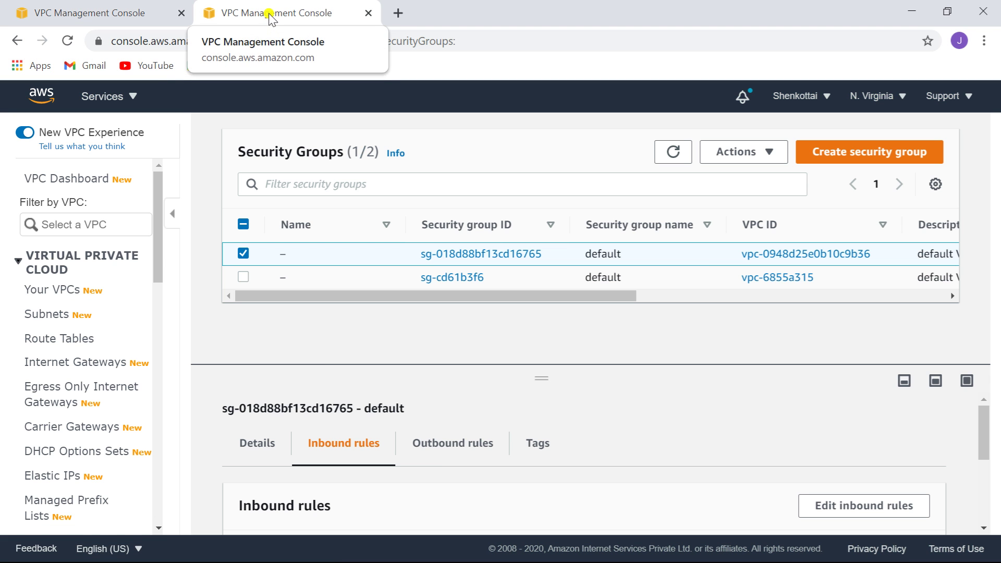
pyautogui.click(55, 292)
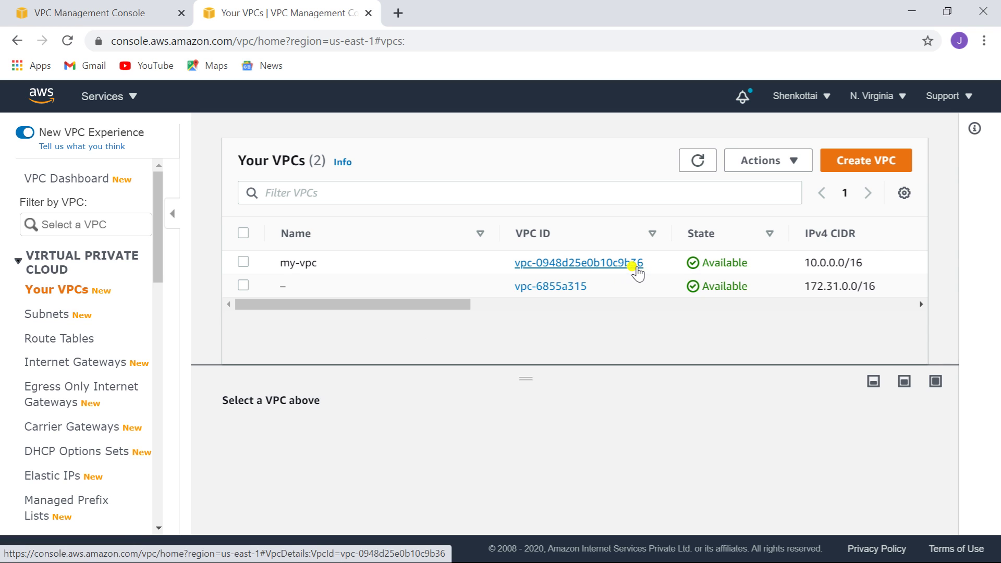
pyautogui.click(56, 21)
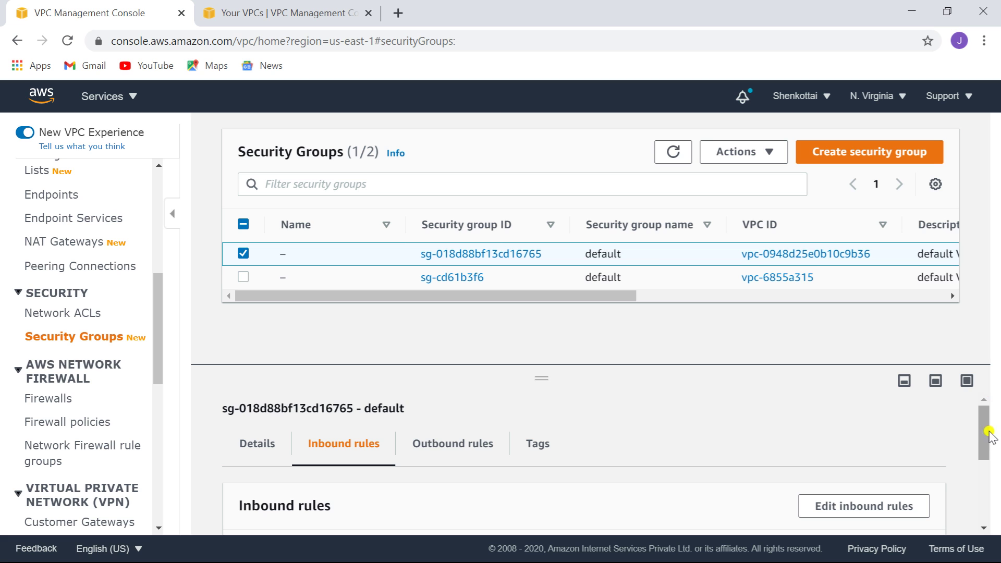
# Step: Edit the default security group's inbound rules and delete both All traffic rules, for sources 0.0.0.0/0 and ::/0
pyautogui.moveTo(983, 433); pyautogui.dragTo(993, 457)
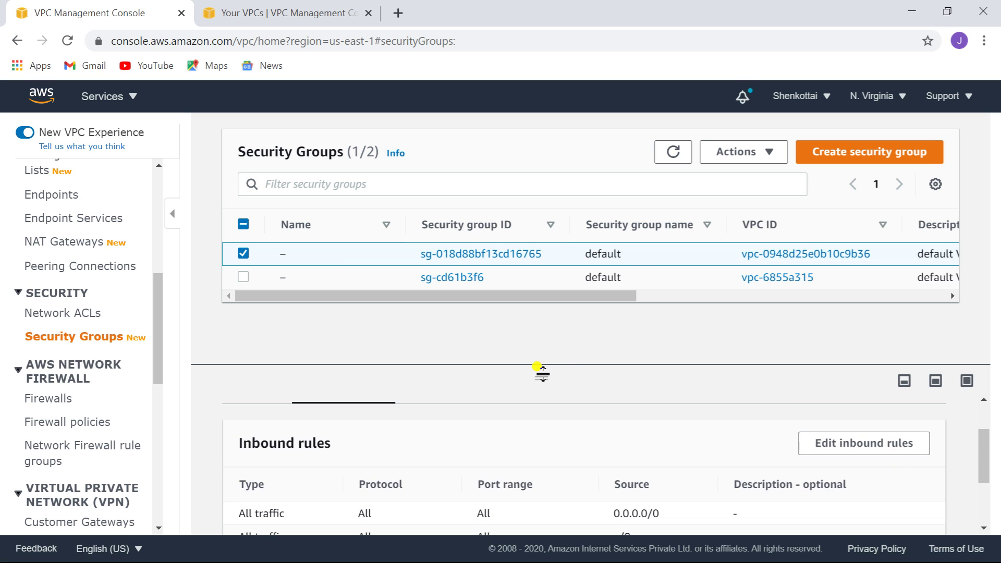
pyautogui.moveTo(541, 371); pyautogui.dragTo(532, 319)
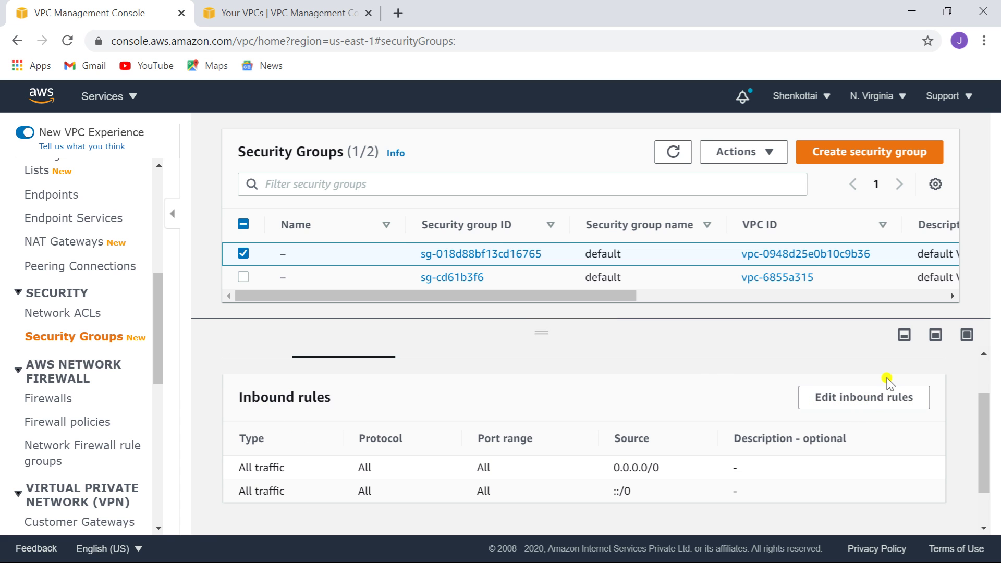
pyautogui.click(863, 402)
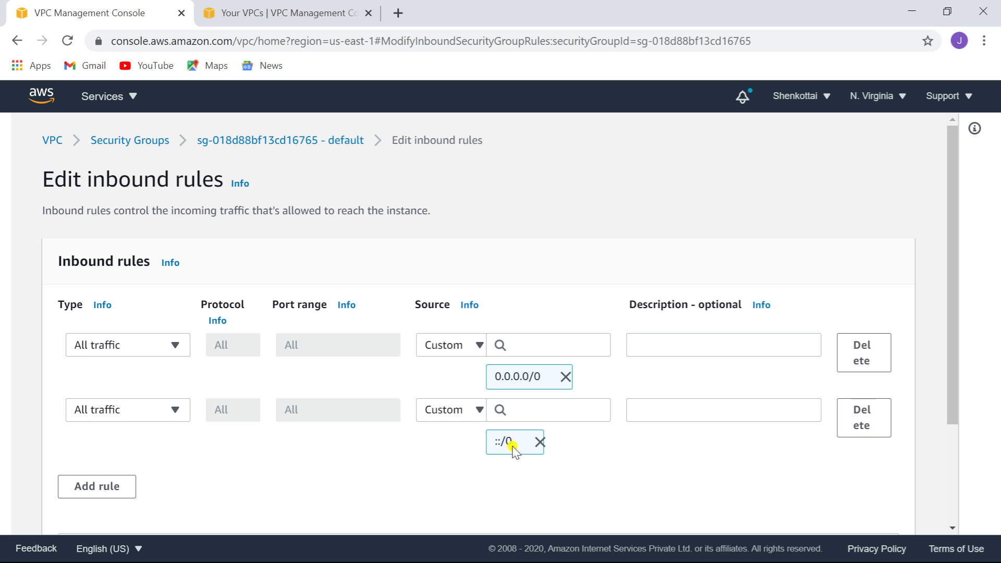
pyautogui.click(861, 348)
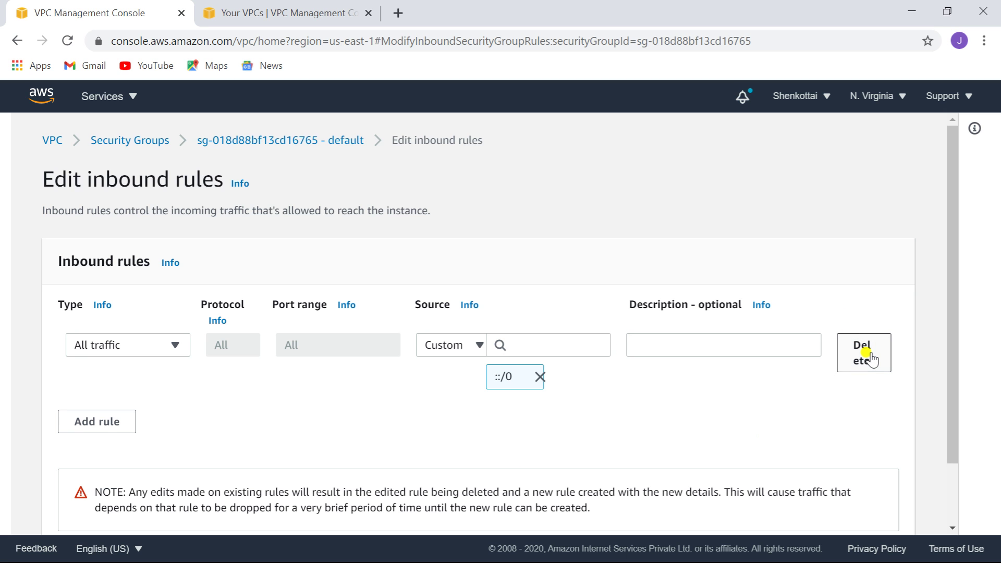
pyautogui.click(865, 353)
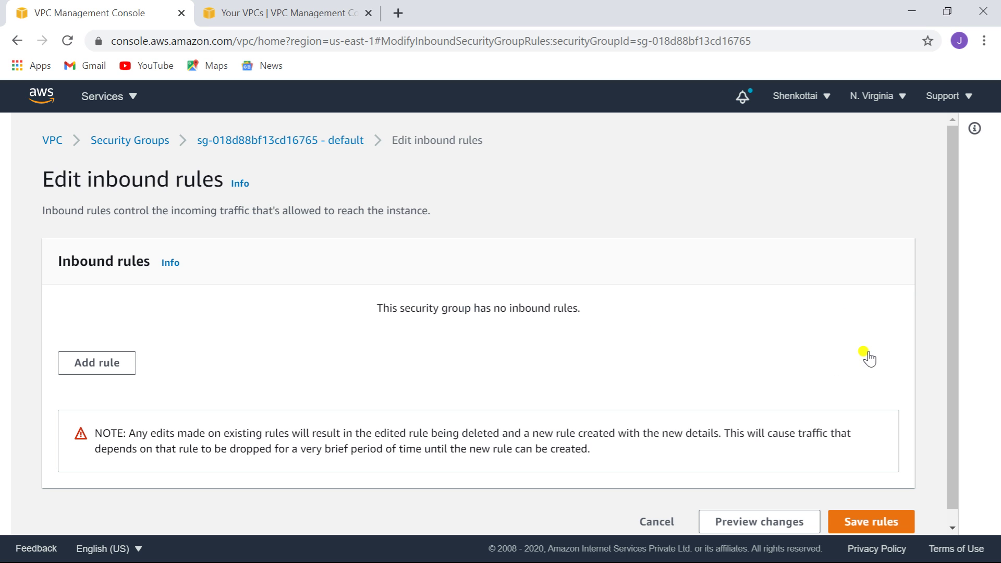
# Step: Add an SSH inbound rule with source Anywhere to the default security group and save the rules
pyautogui.click(86, 363)
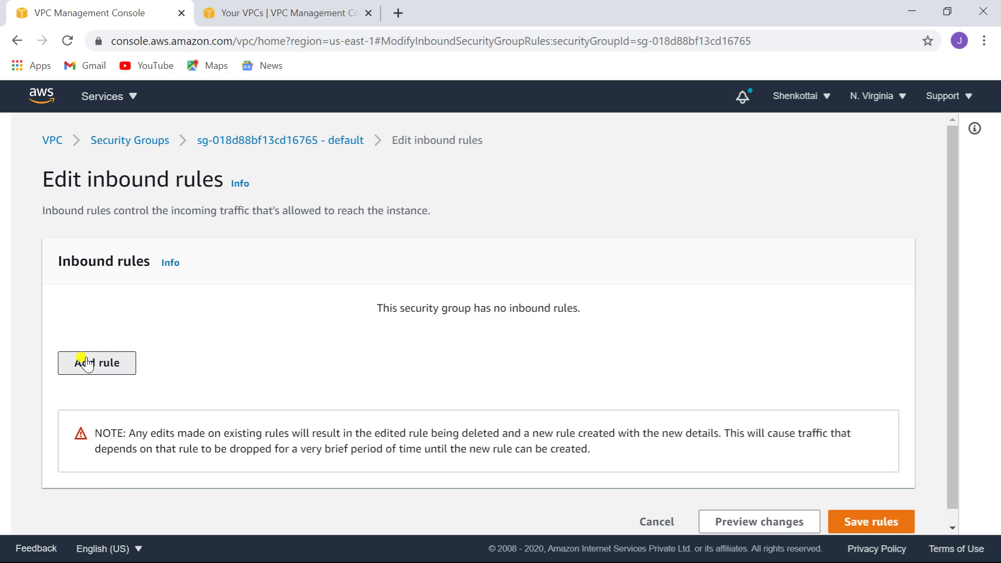
pyautogui.click(171, 346)
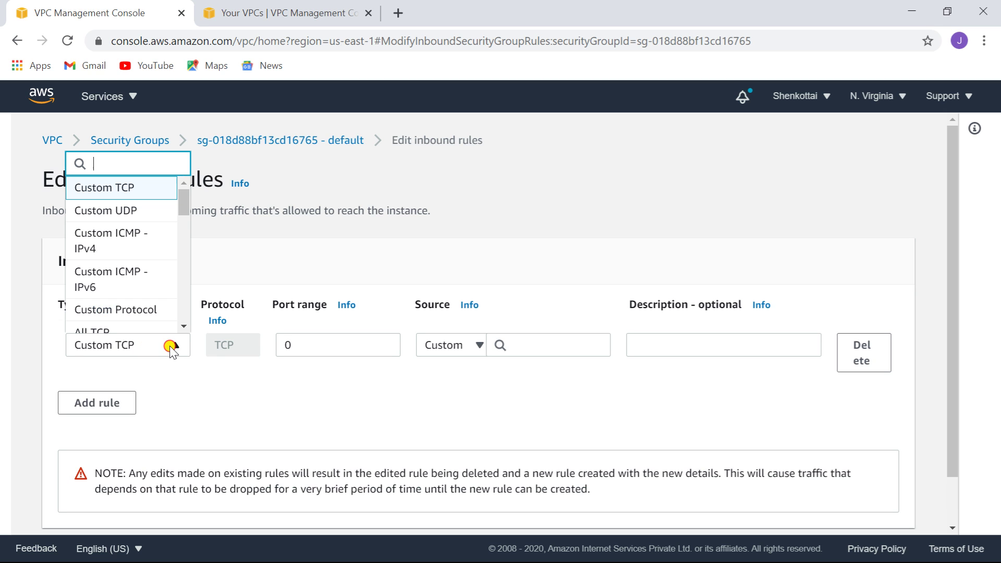
pyautogui.click(178, 325)
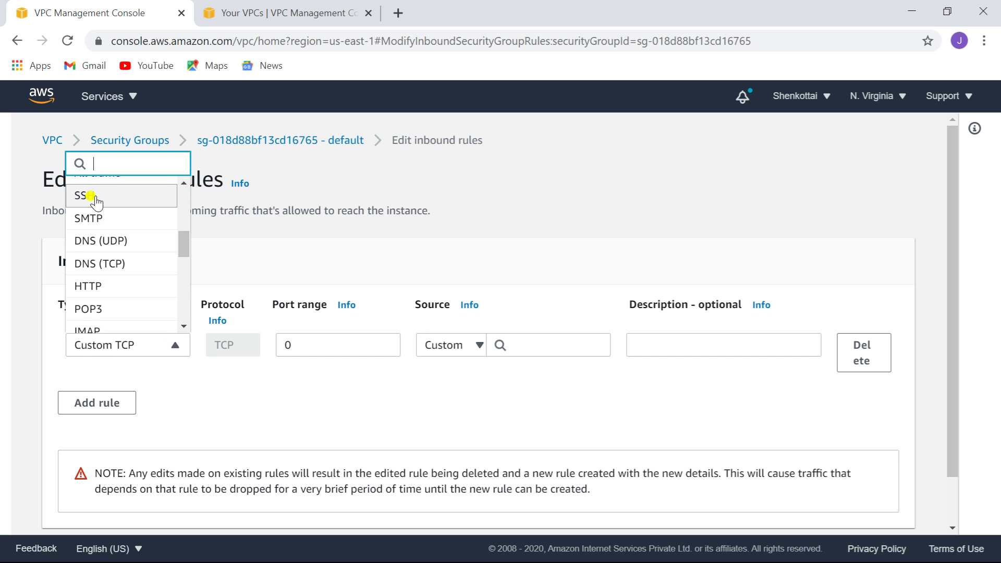
pyautogui.click(94, 194)
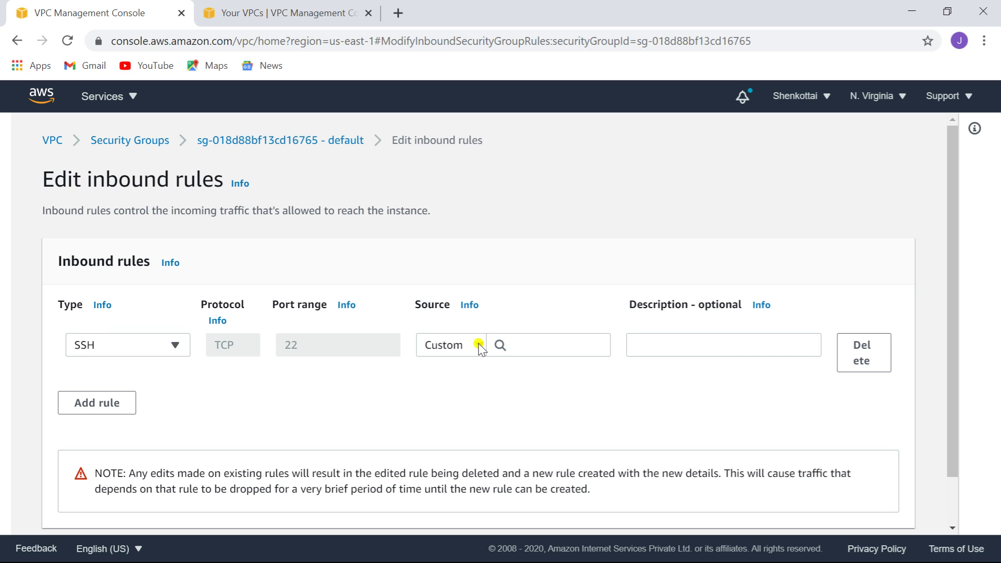
pyautogui.click(453, 345)
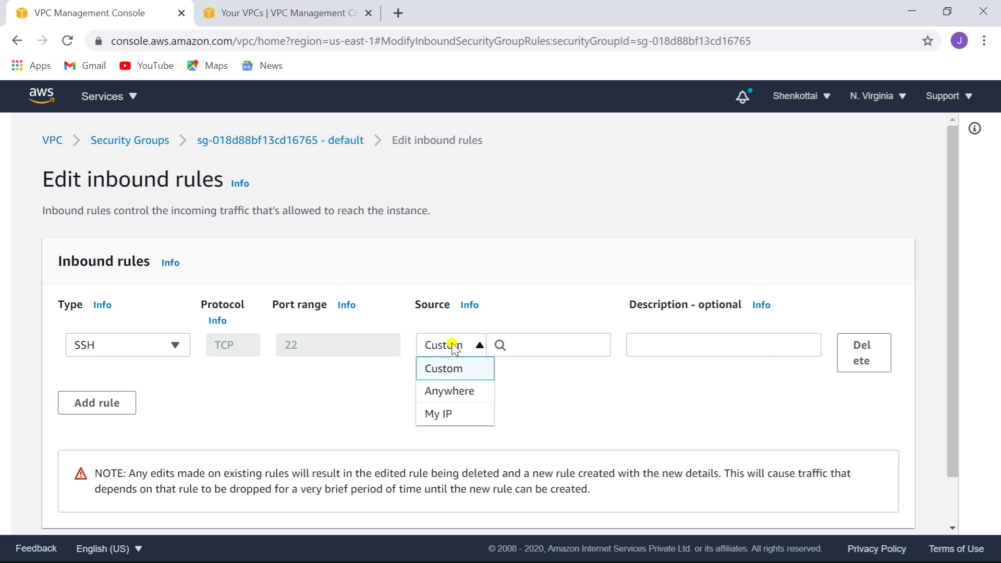
pyautogui.click(452, 392)
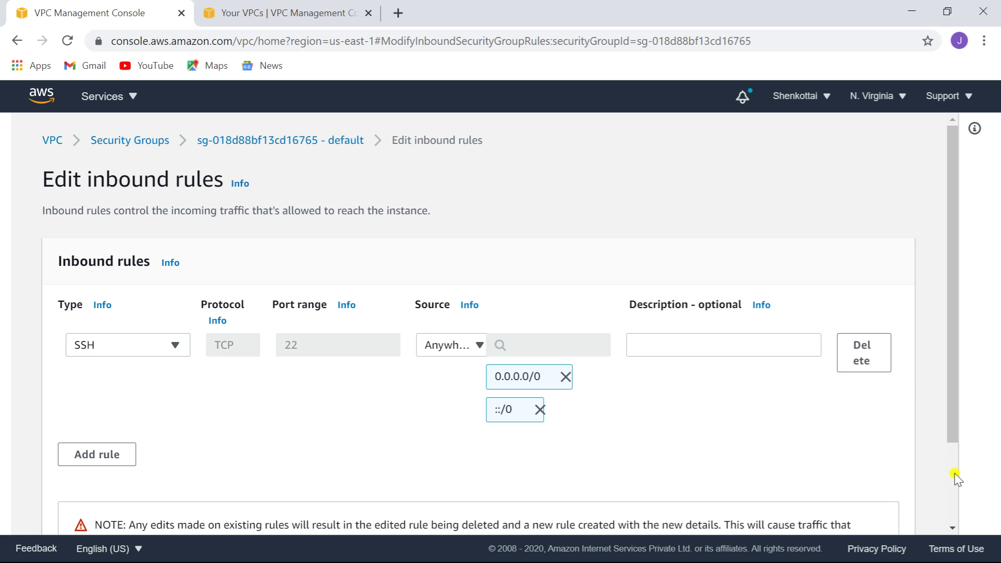
pyautogui.scroll(-2, 954, 474)
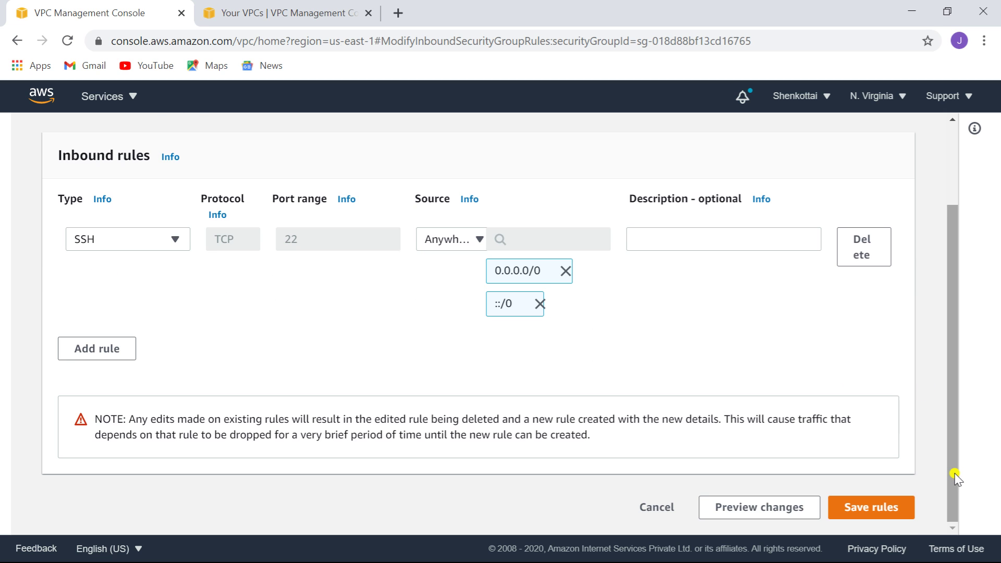
pyautogui.click(865, 515)
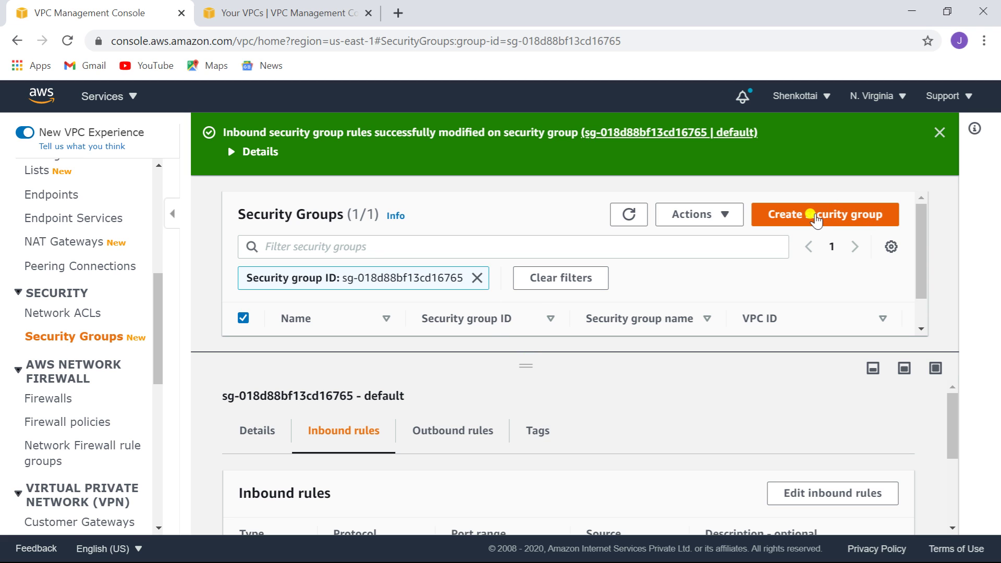
# Step: Create a security group named Rdsdatabase with the description database in my-vpc, without adding any inbound rules
pyautogui.click(814, 216)
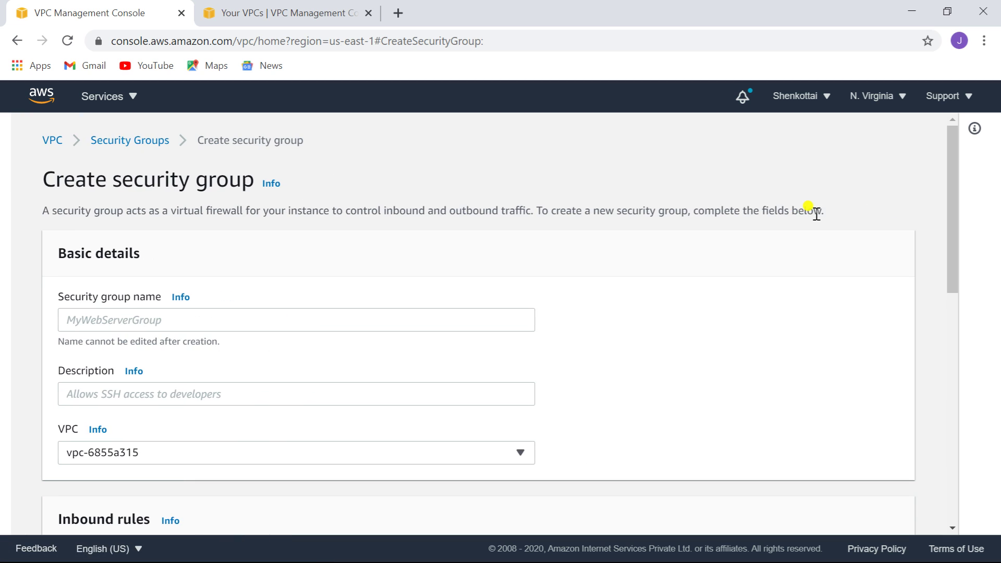
pyautogui.click(286, 319)
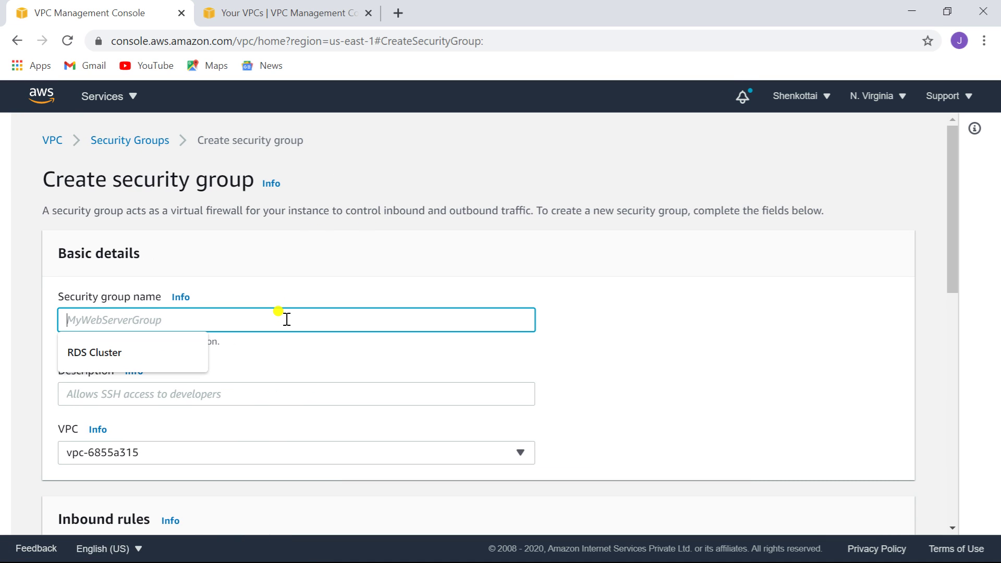
pyautogui.write('database')
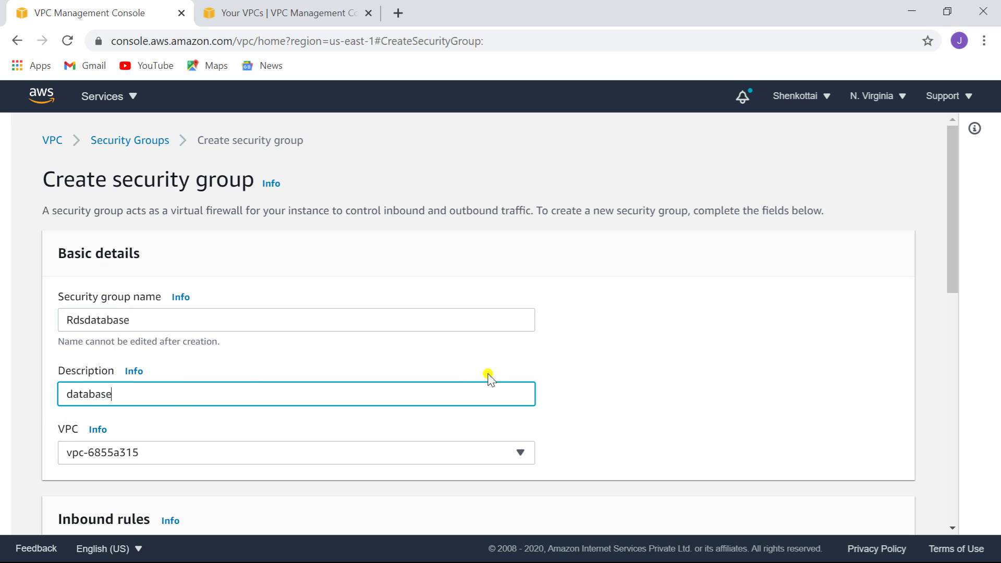
pyautogui.click(951, 529)
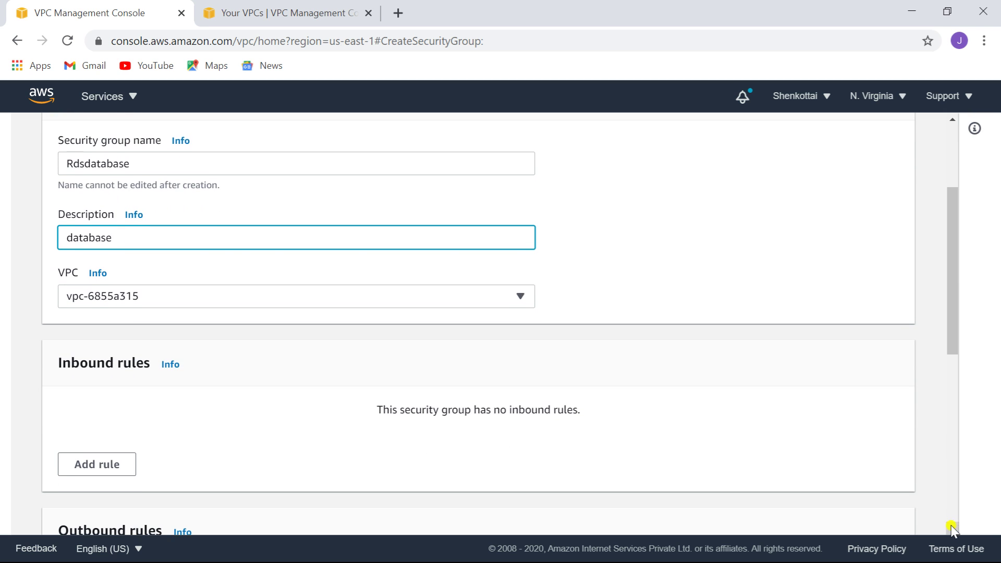
pyautogui.click(520, 295)
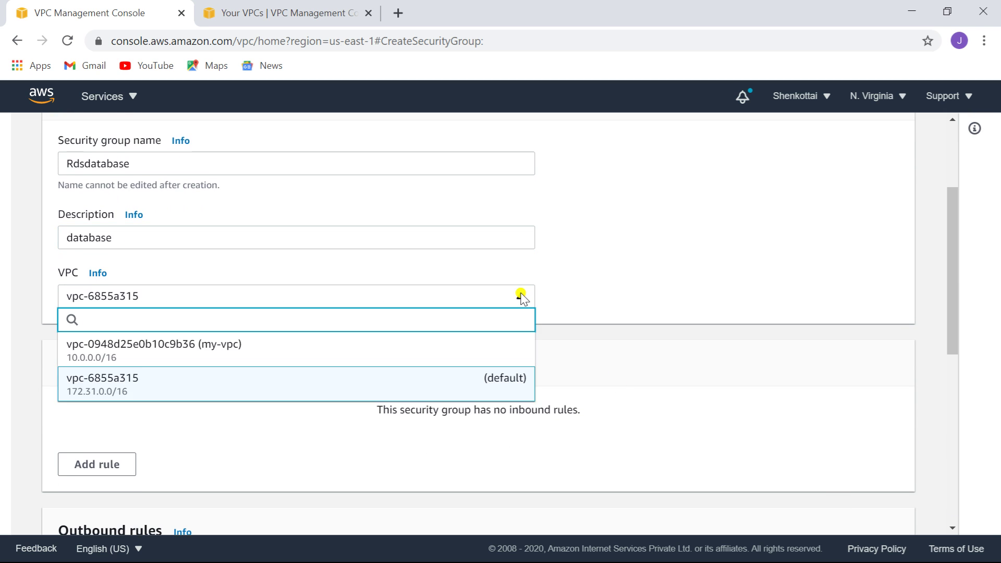
pyautogui.click(439, 350)
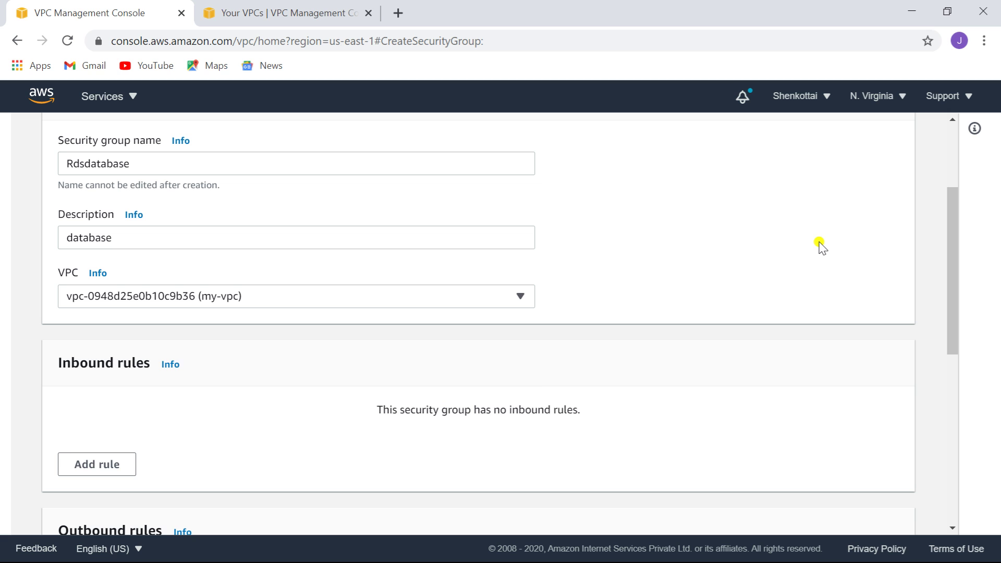
pyautogui.moveTo(952, 320); pyautogui.dragTo(954, 346)
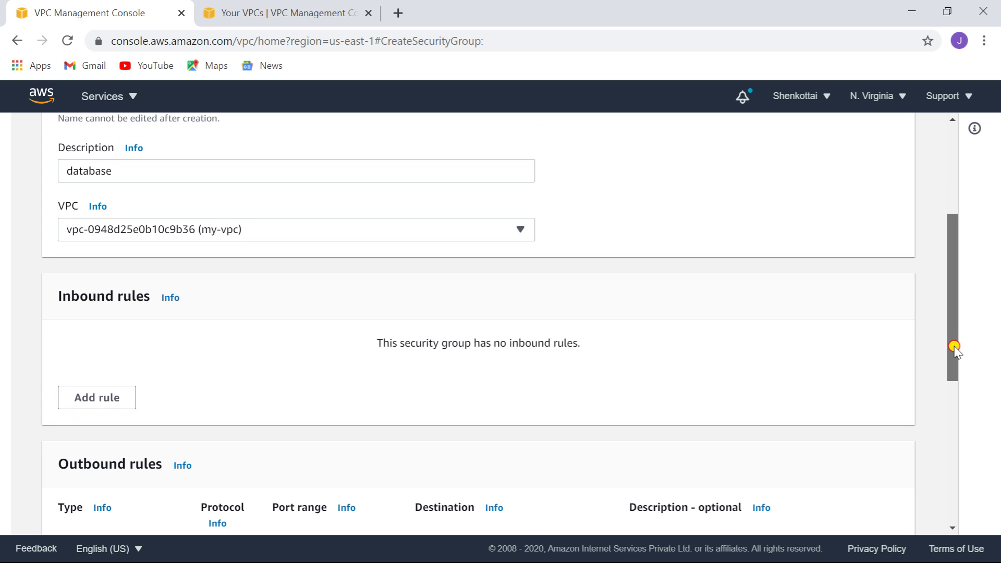
pyautogui.moveTo(954, 346); pyautogui.dragTo(970, 551)
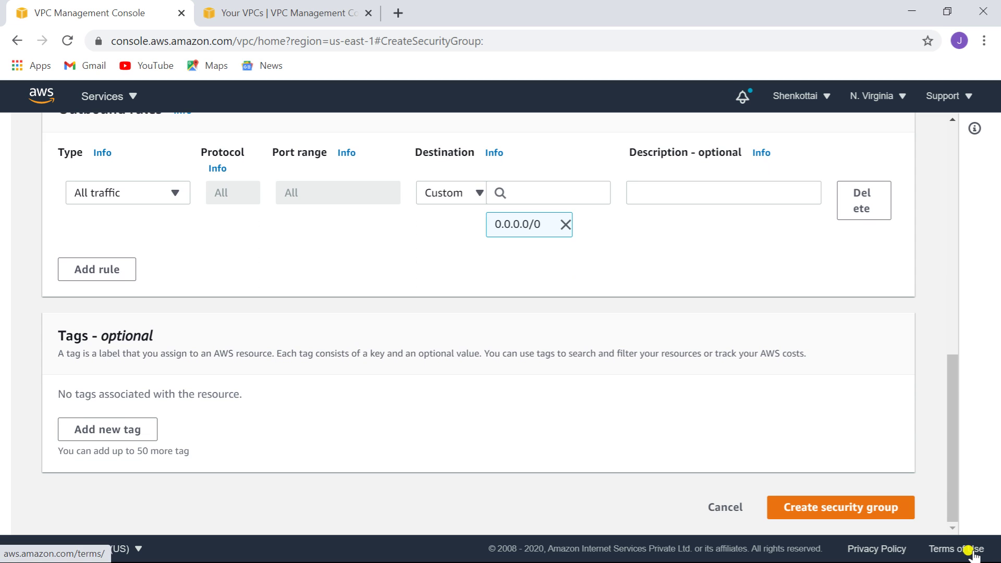
pyautogui.moveTo(950, 431); pyautogui.dragTo(949, 490)
pyautogui.click(840, 509)
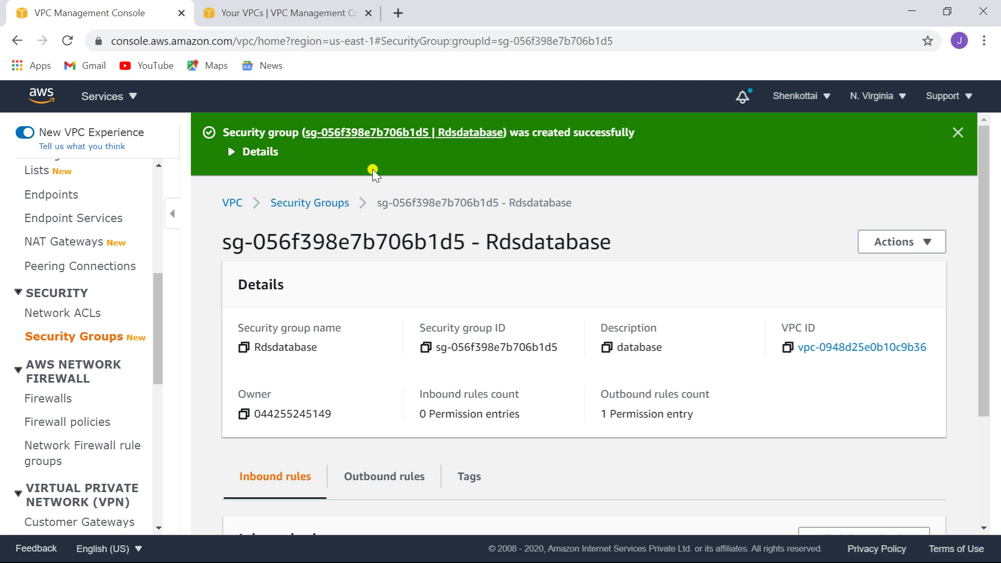
# Step: Return to the security groups list, select only Rdsdatabase and start editing its inbound rules
pyautogui.click(308, 203)
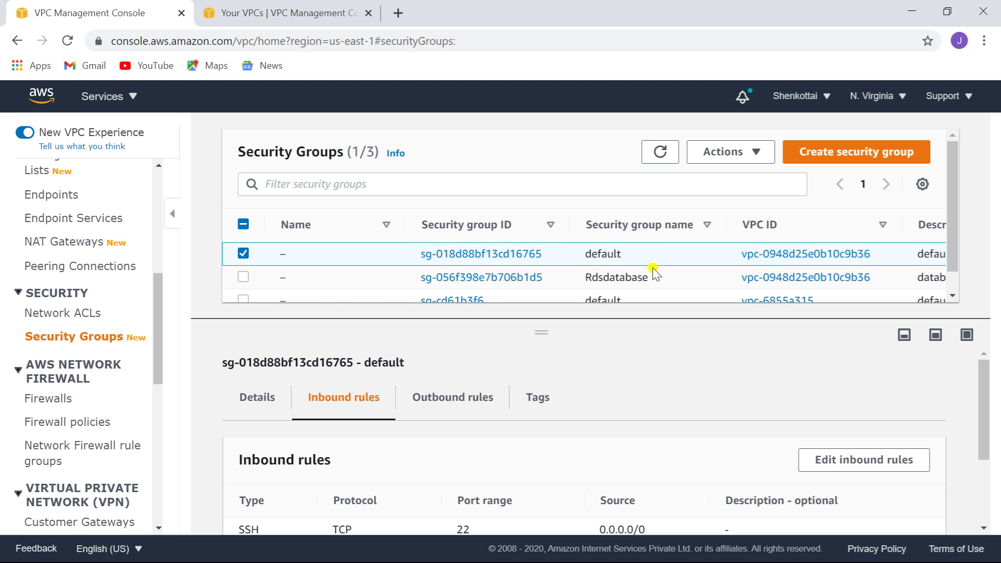
pyautogui.click(243, 277)
pyautogui.click(243, 254)
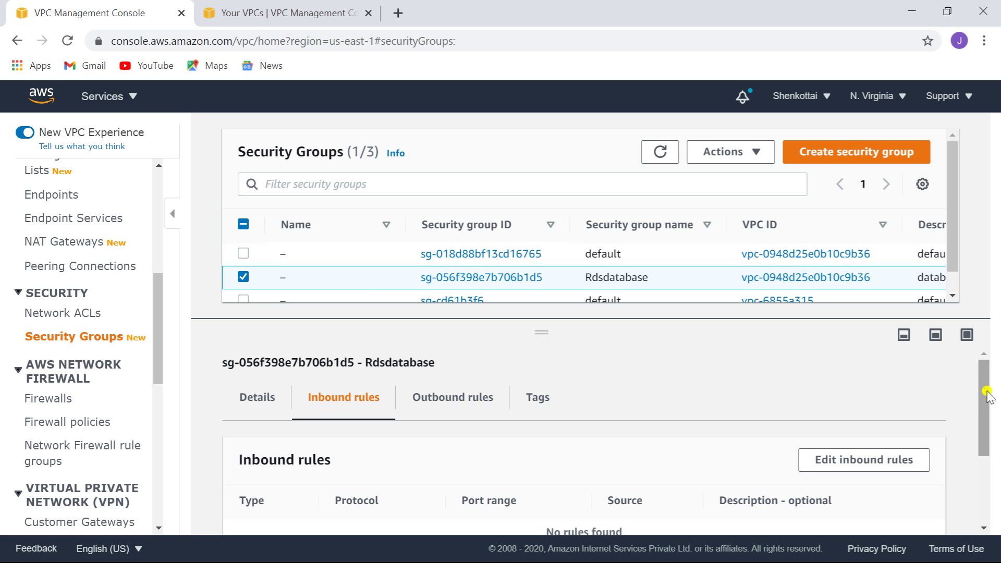
pyautogui.moveTo(984, 384); pyautogui.dragTo(997, 437)
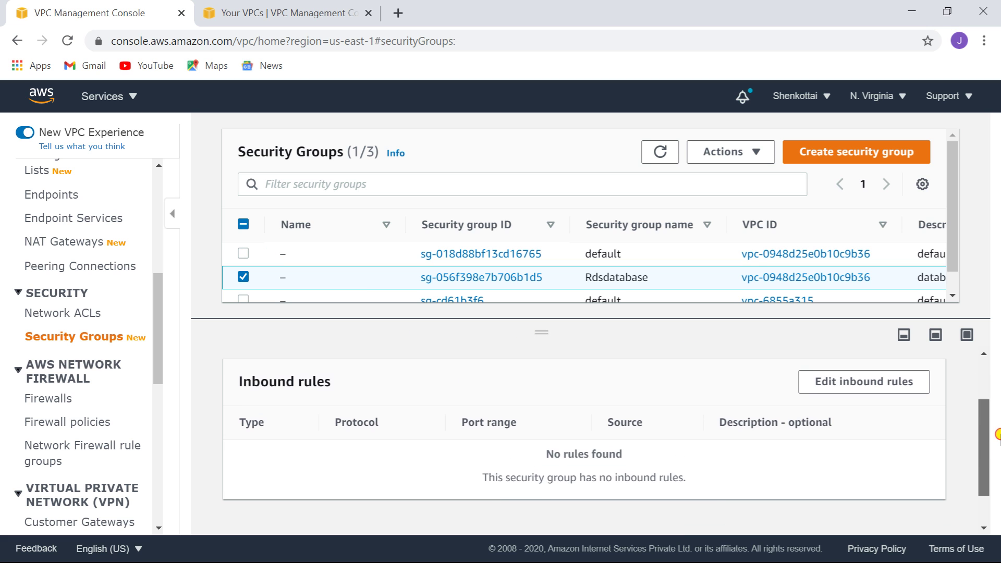
pyautogui.click(859, 384)
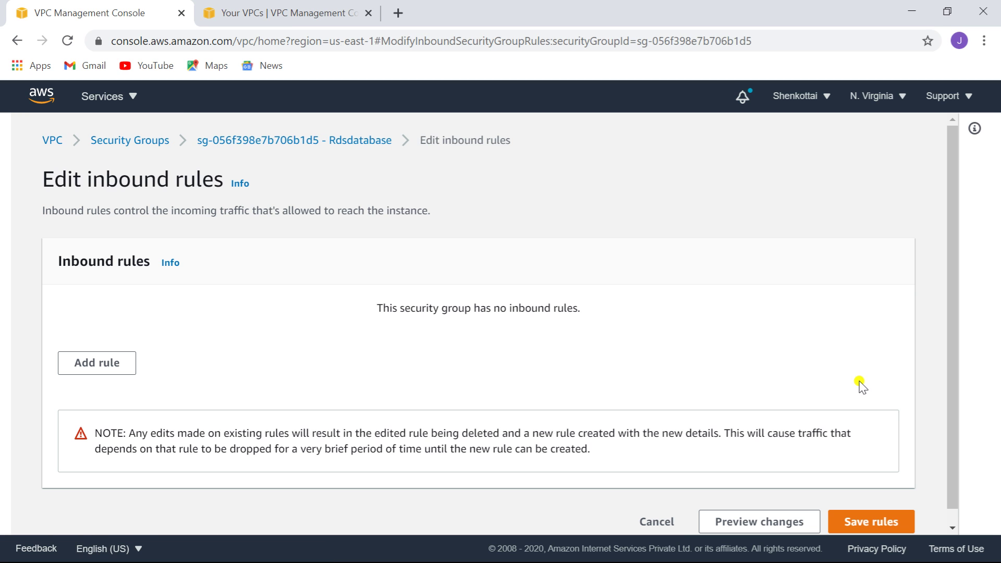
# Step: Add an inbound rule of type MYSQL/Aurora to the Rdsdatabase security group
pyautogui.click(84, 361)
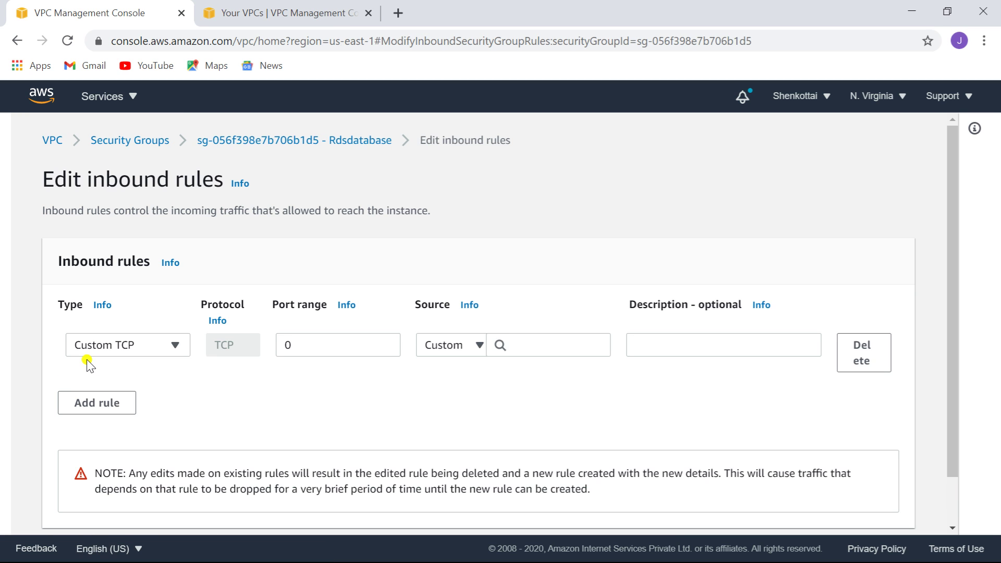
pyautogui.click(173, 346)
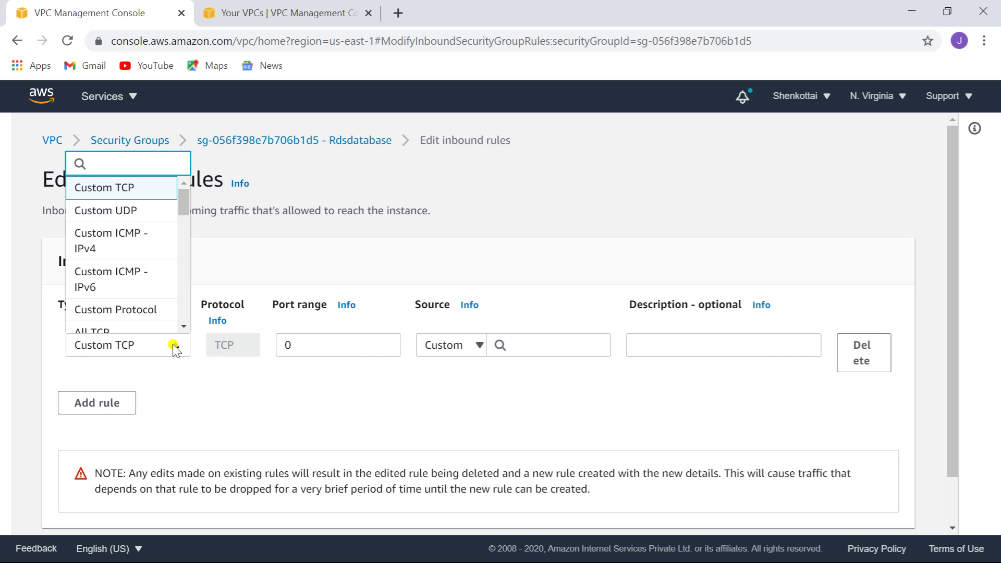
pyautogui.click(181, 328)
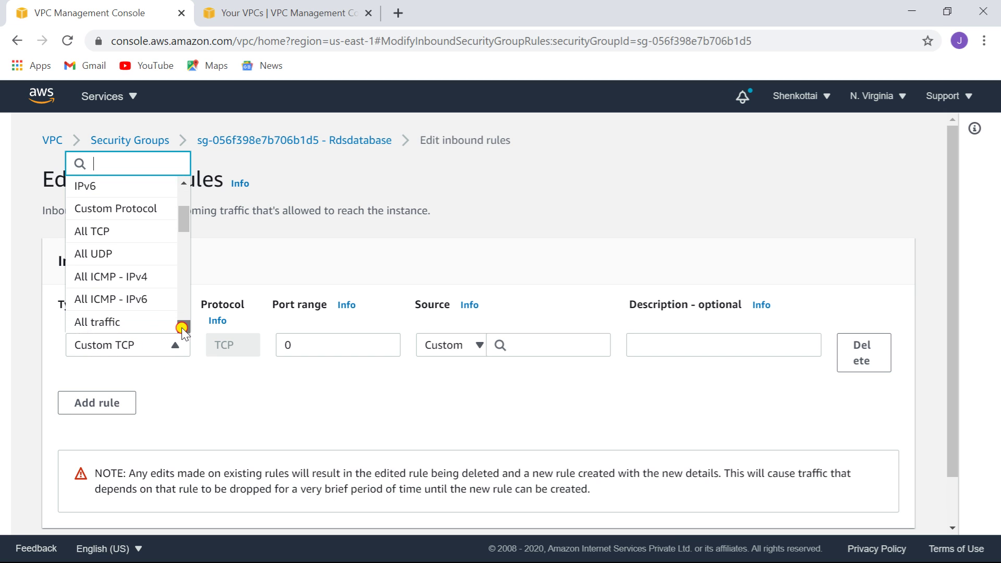
pyautogui.moveTo(182, 327); pyautogui.dragTo(181, 328)
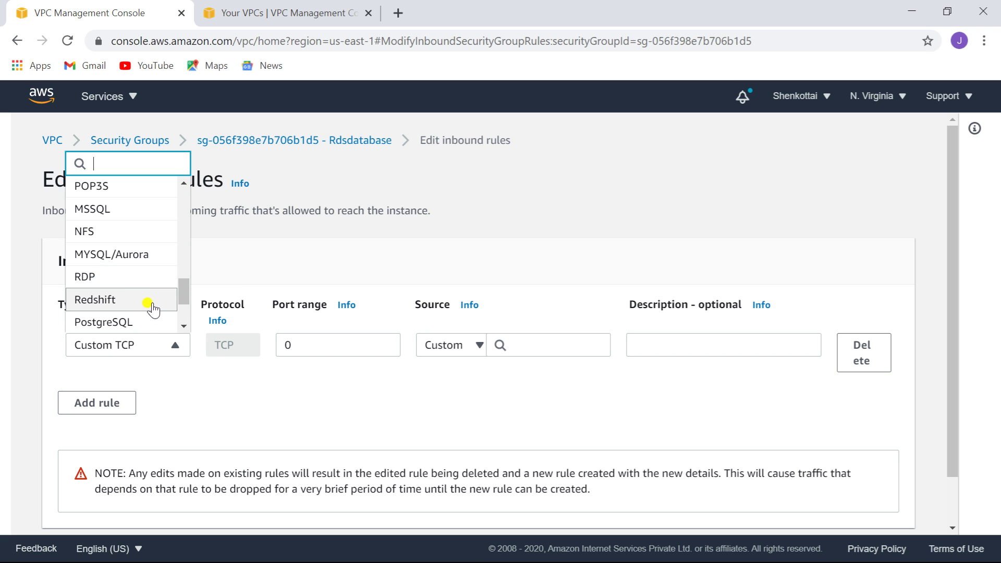
pyautogui.click(137, 255)
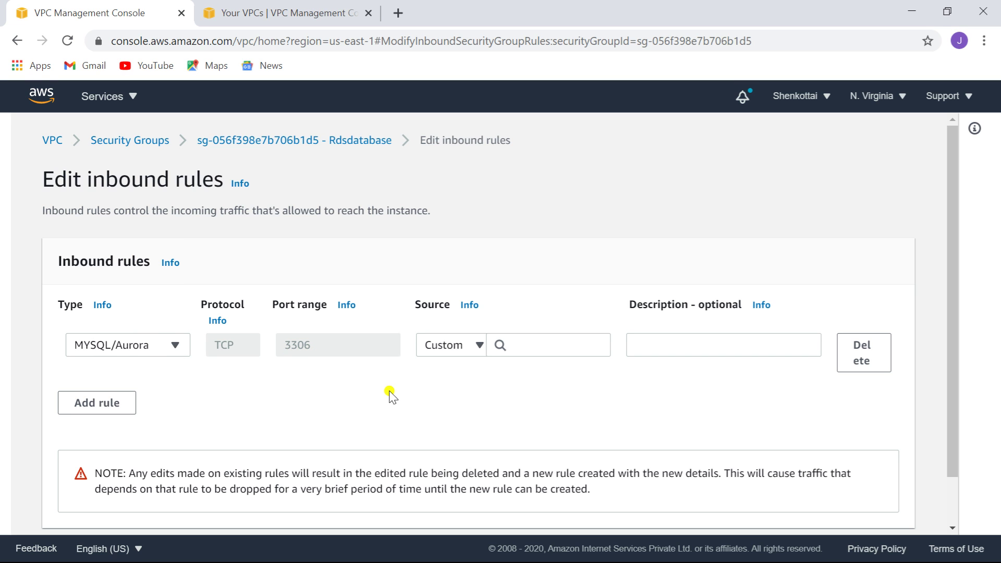
# Step: Set the MYSQL/Aurora rule's custom source to the default security group sg-018d88bf13cd16765
pyautogui.click(478, 345)
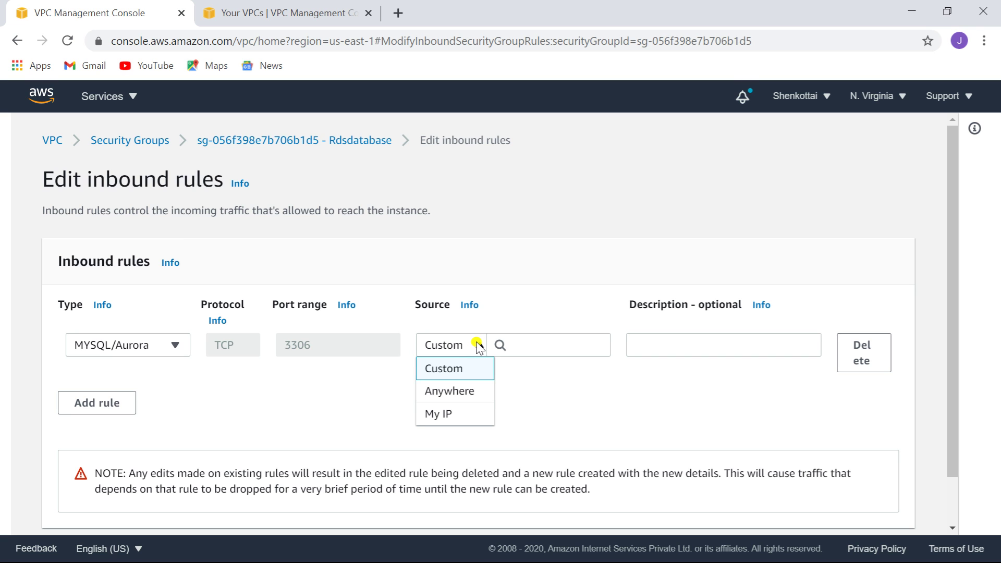
pyautogui.click(505, 365)
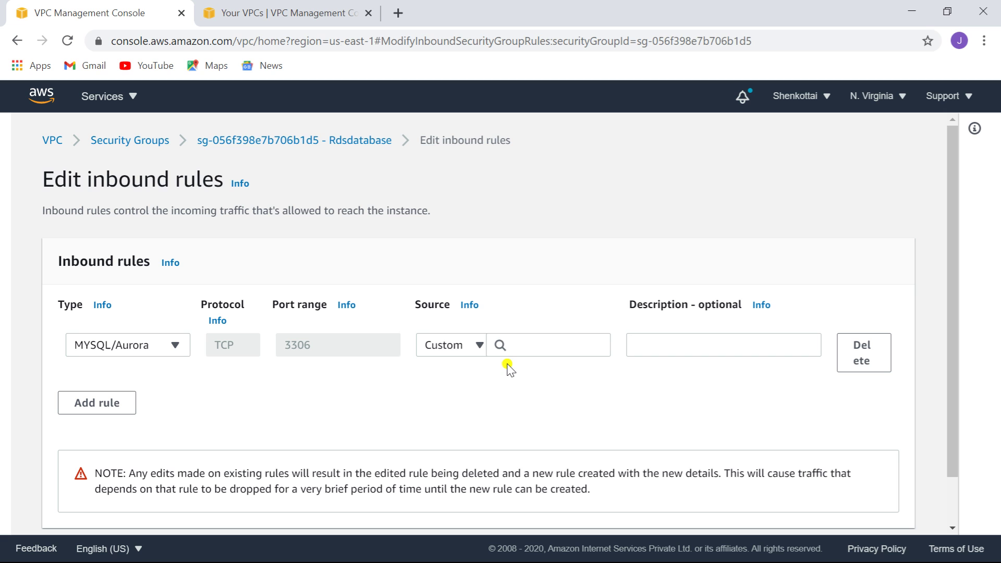
pyautogui.click(513, 345)
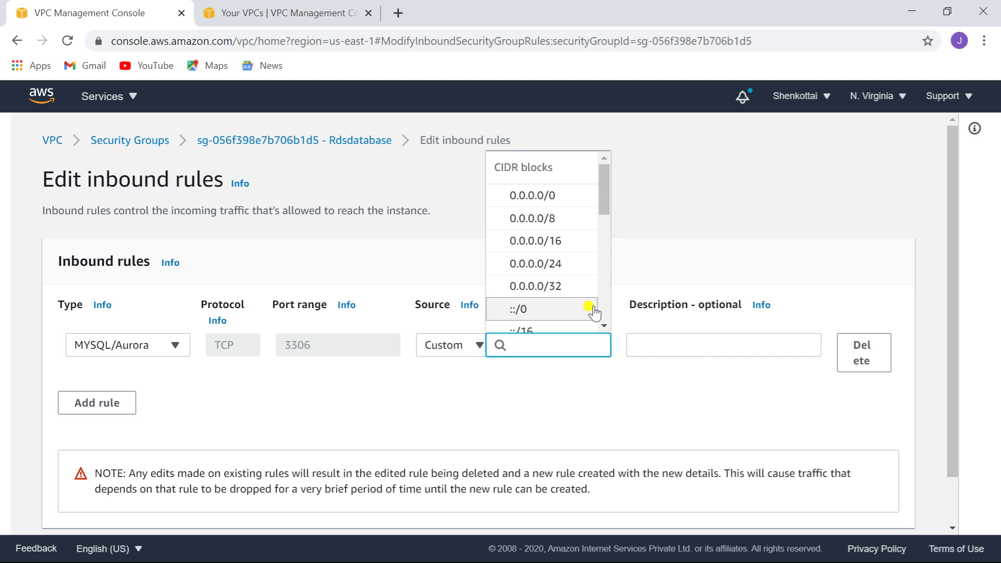
pyautogui.click(605, 326)
pyautogui.click(604, 326)
pyautogui.click(604, 326)
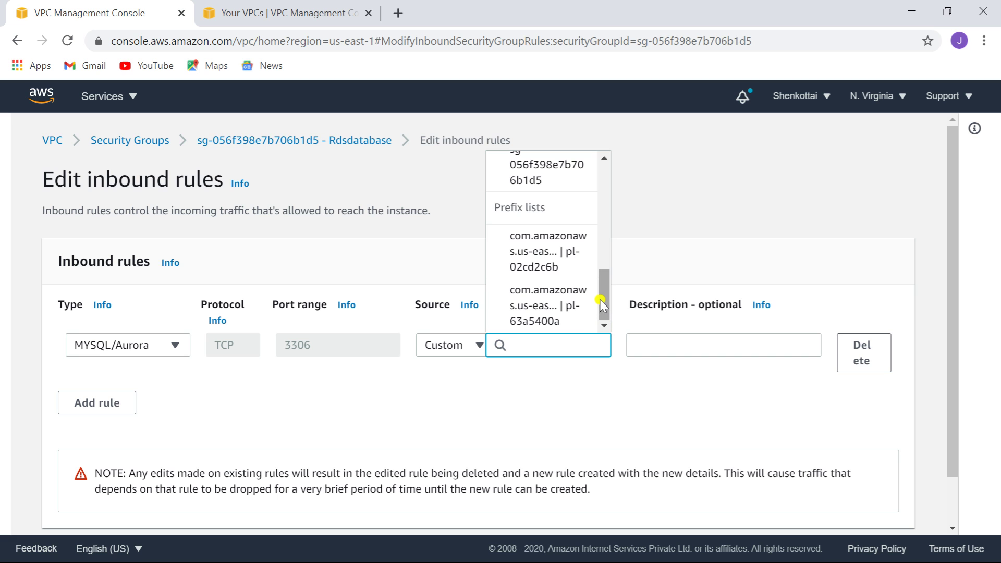
pyautogui.moveTo(602, 292); pyautogui.dragTo(602, 255)
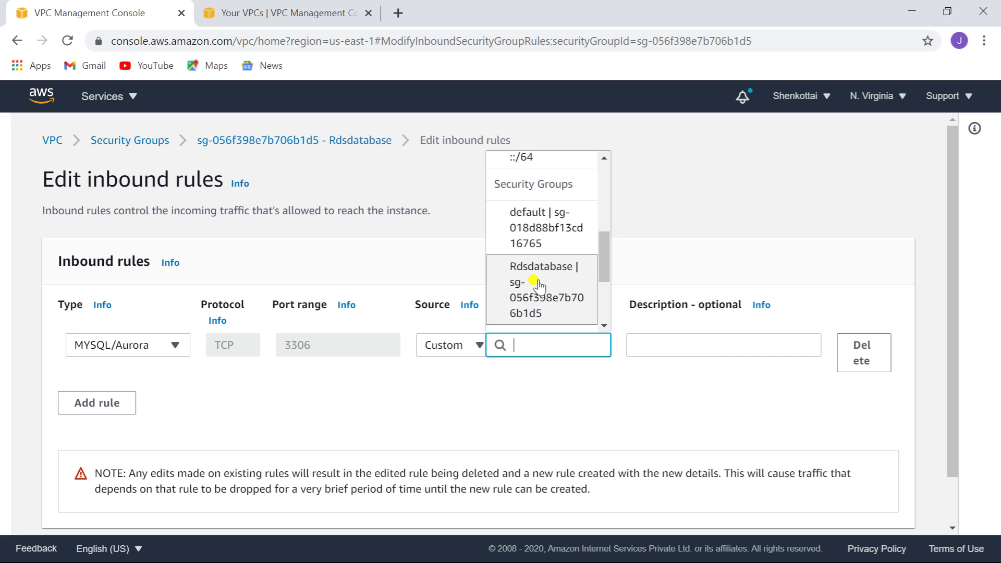
pyautogui.click(544, 221)
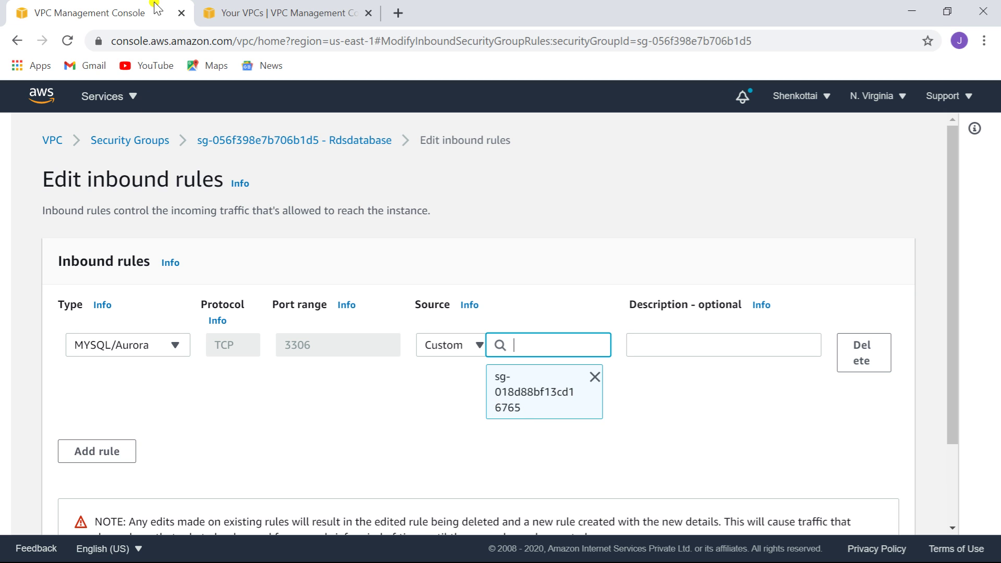
# Step: Check the ID of my-vpc's default security group in the other console tab and return to the inbound rule being edited
pyautogui.click(270, 12)
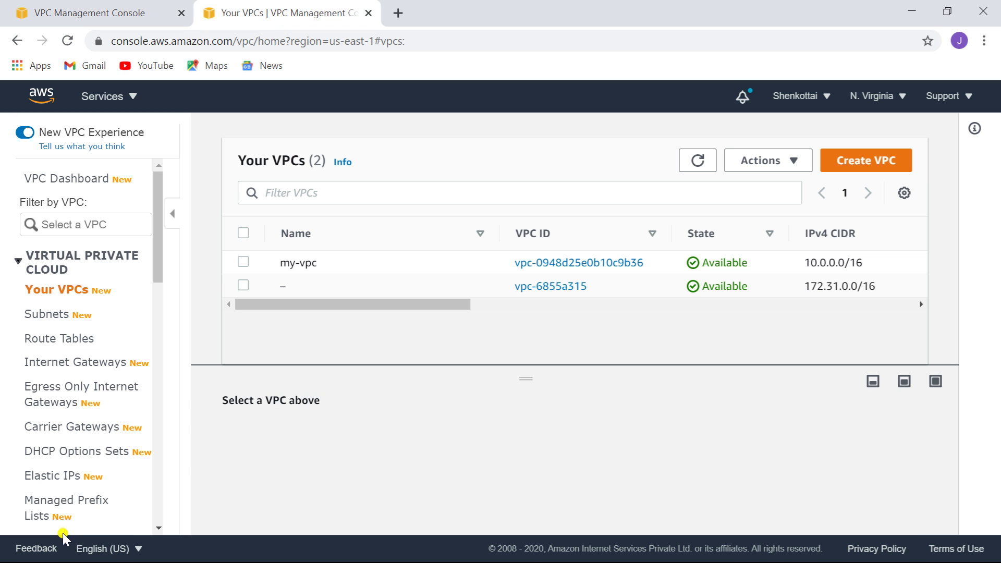
pyautogui.scroll(-5, 151, 434)
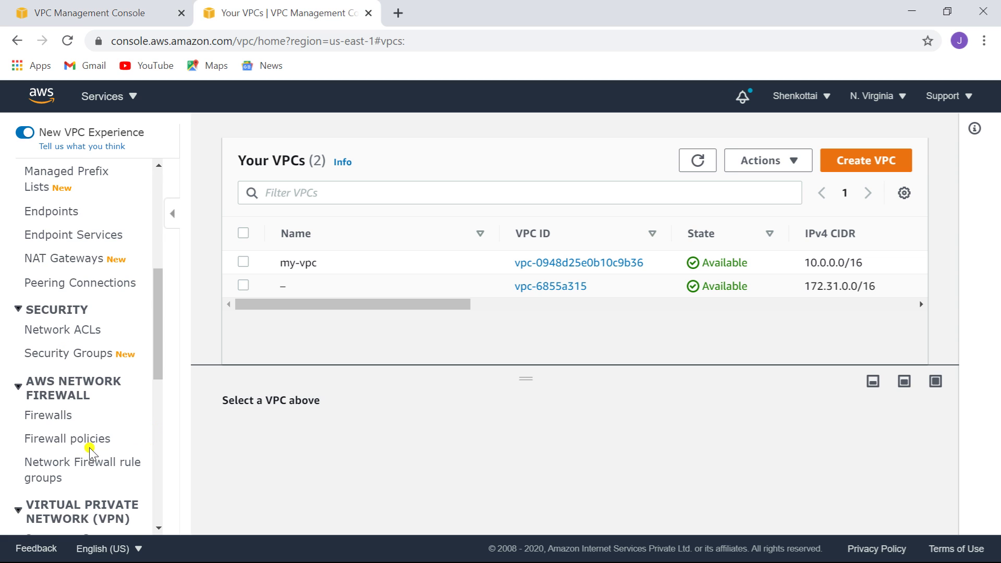
pyautogui.click(68, 354)
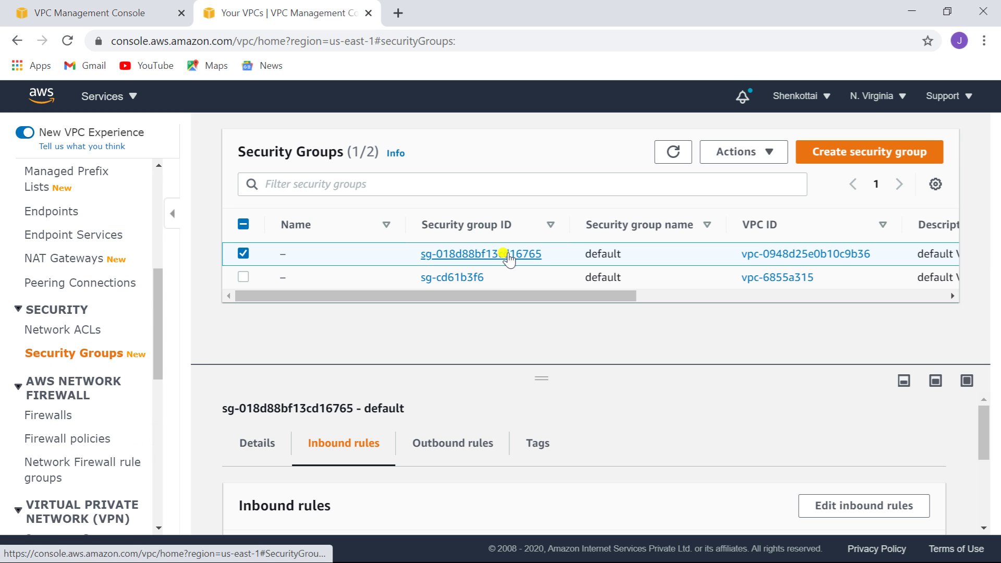
pyautogui.click(100, 15)
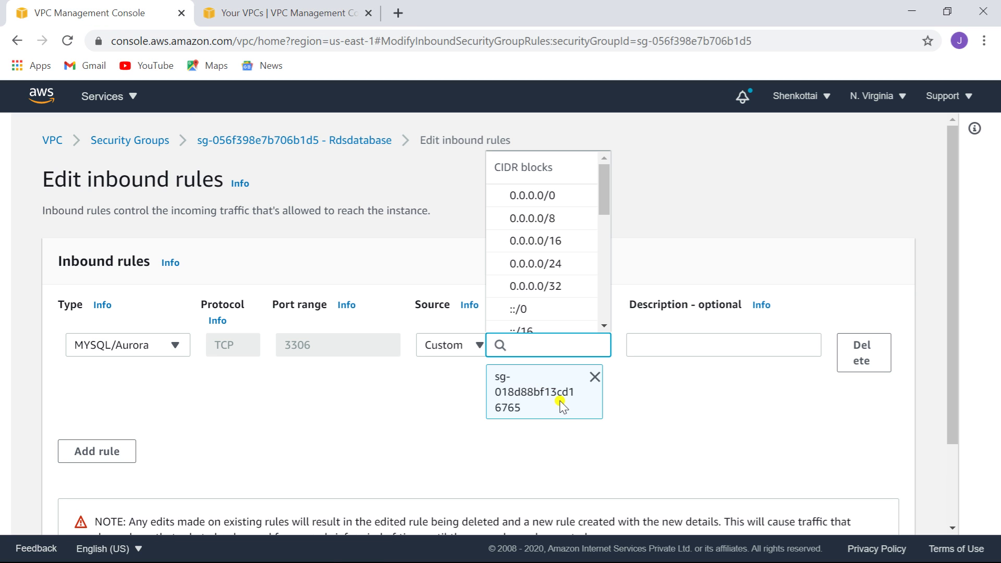
# Step: Save the inbound rules of Rdsdatabase and show the saved MYSQL/Aurora rule
pyautogui.click(670, 435)
pyautogui.moveTo(949, 421); pyautogui.dragTo(967, 509)
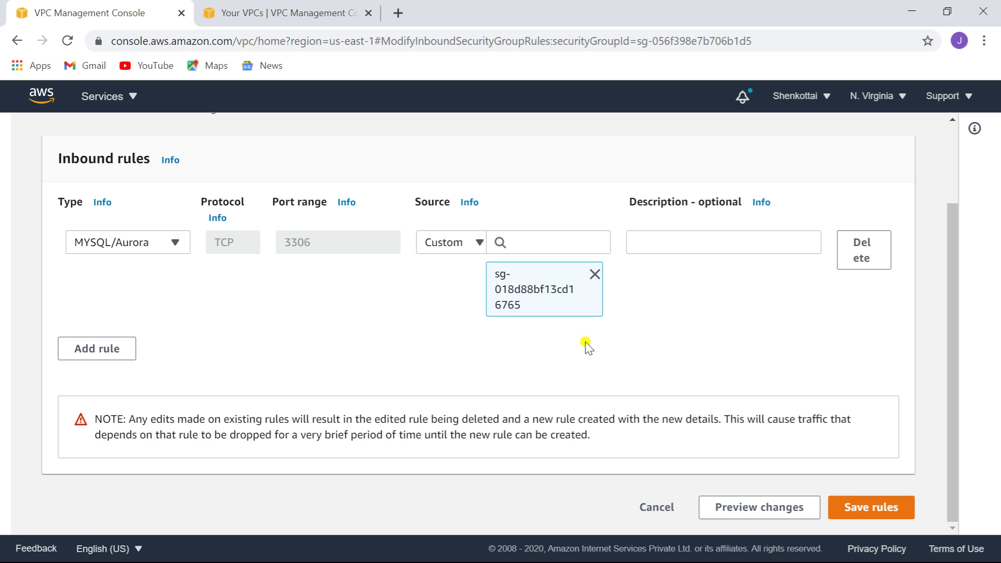
pyautogui.click(863, 506)
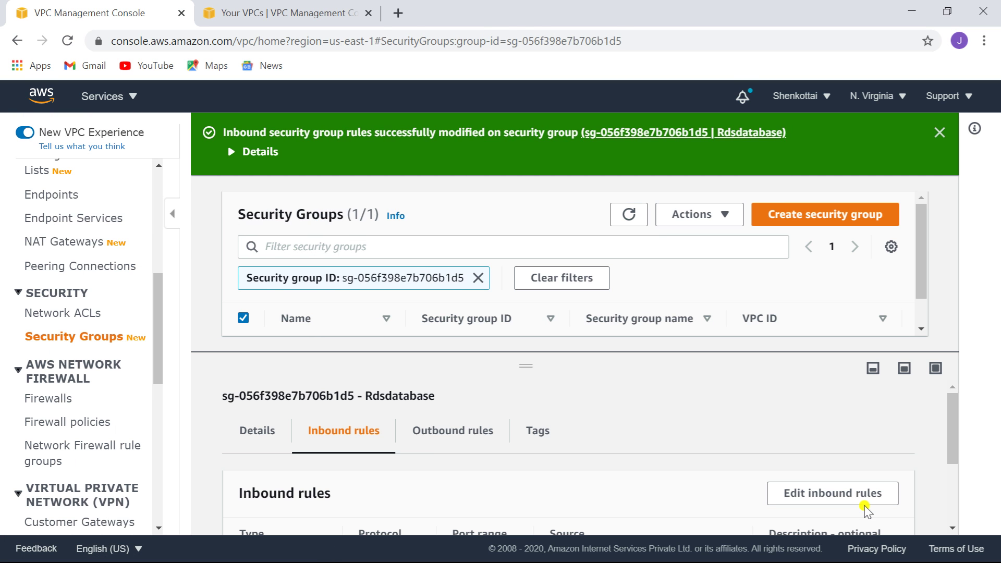
pyautogui.click(952, 531)
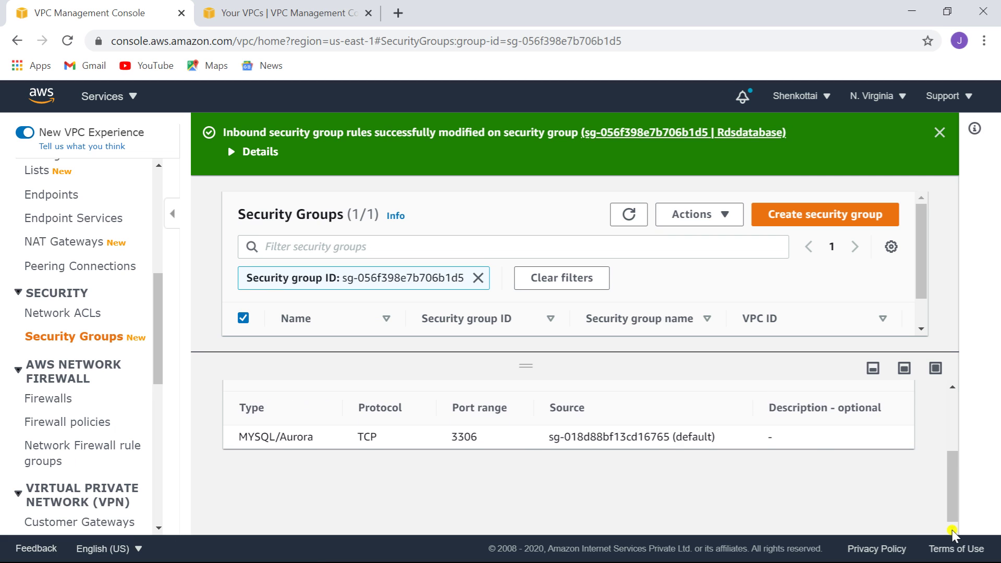
# Step: Clear the security group ID filter, enlarge the list area and examine every group's columns, including the rule counts
pyautogui.click(477, 278)
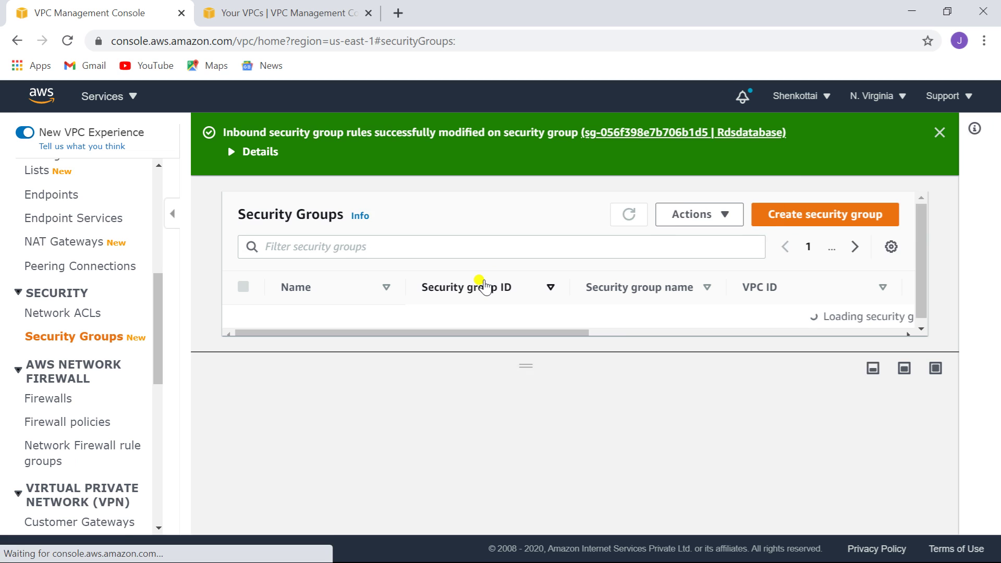
pyautogui.moveTo(534, 360); pyautogui.dragTo(543, 431)
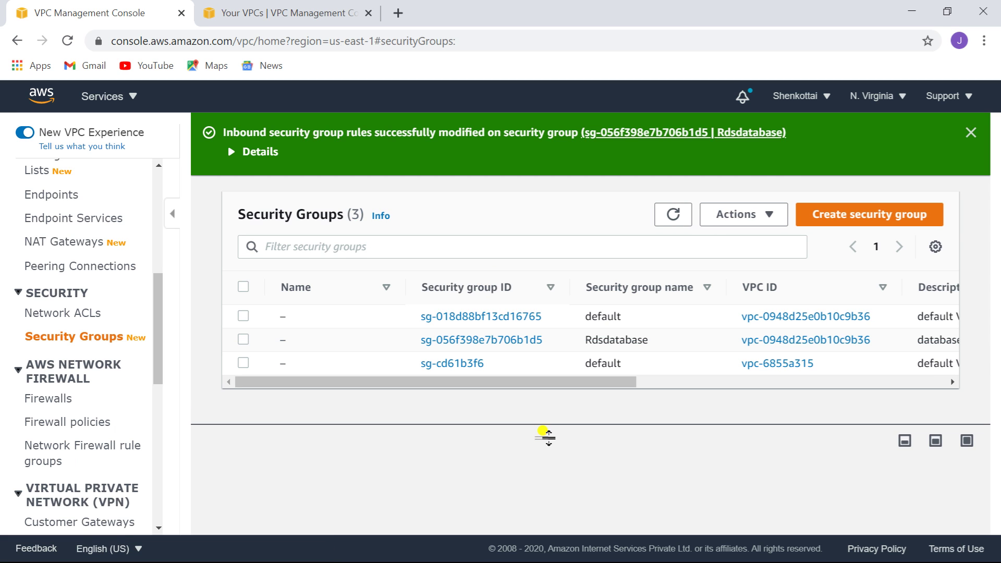
pyautogui.moveTo(530, 382); pyautogui.dragTo(889, 384)
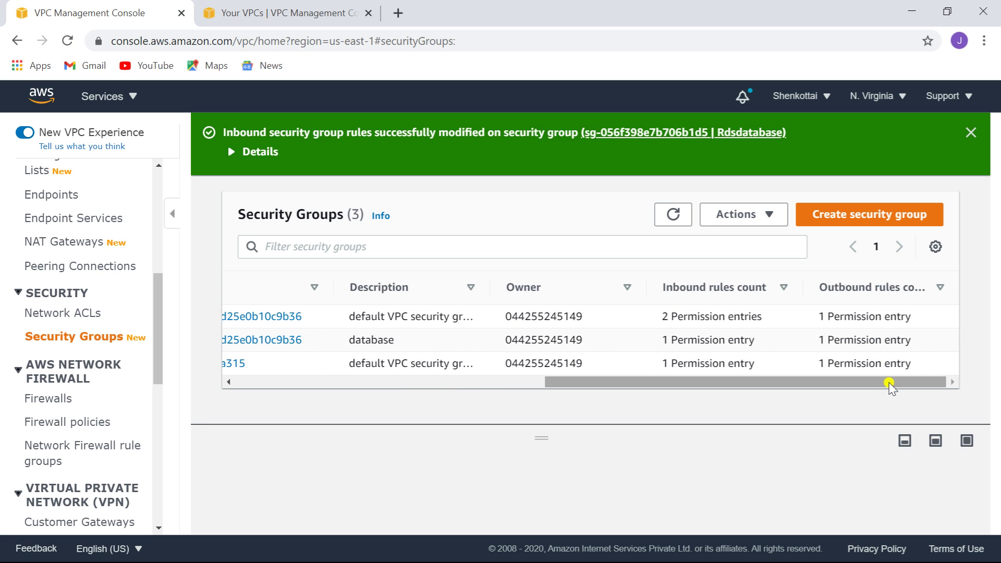
pyautogui.moveTo(826, 379); pyautogui.dragTo(441, 391)
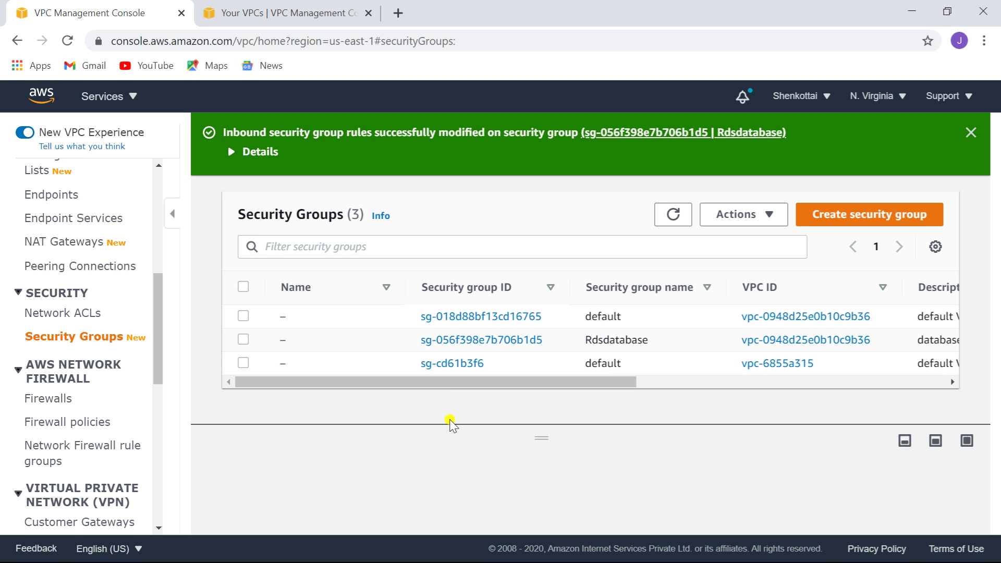